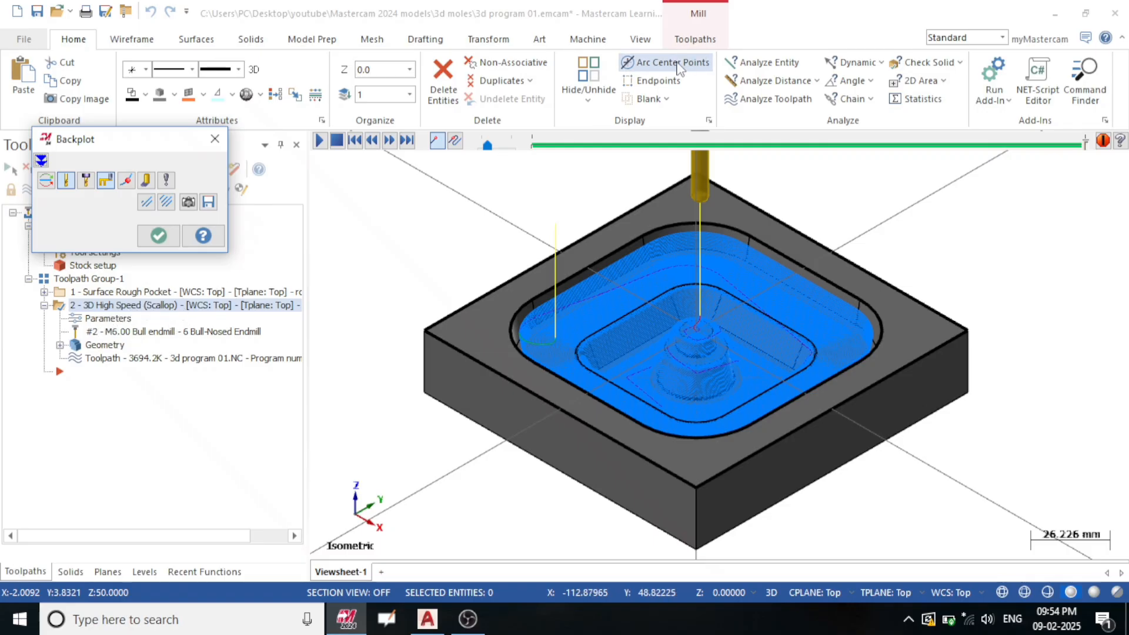
Step: Browse the available 3D roughing and finishing toolpaths, and exit the scallop operation's backplot
left_click(708, 39)
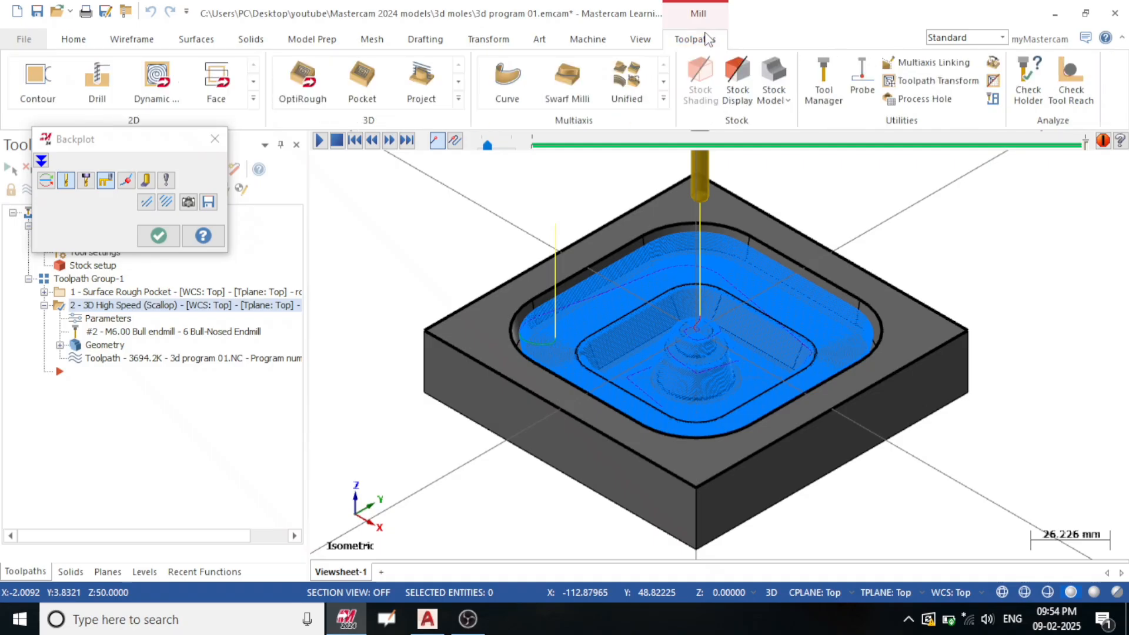
left_click(458, 99)
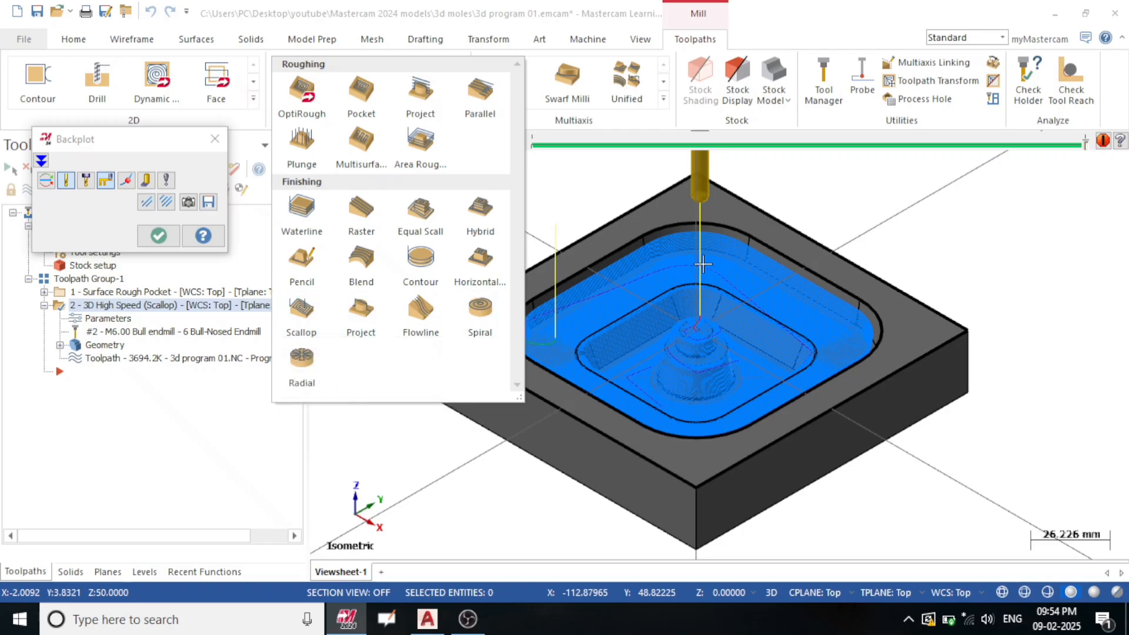
left_click(886, 229)
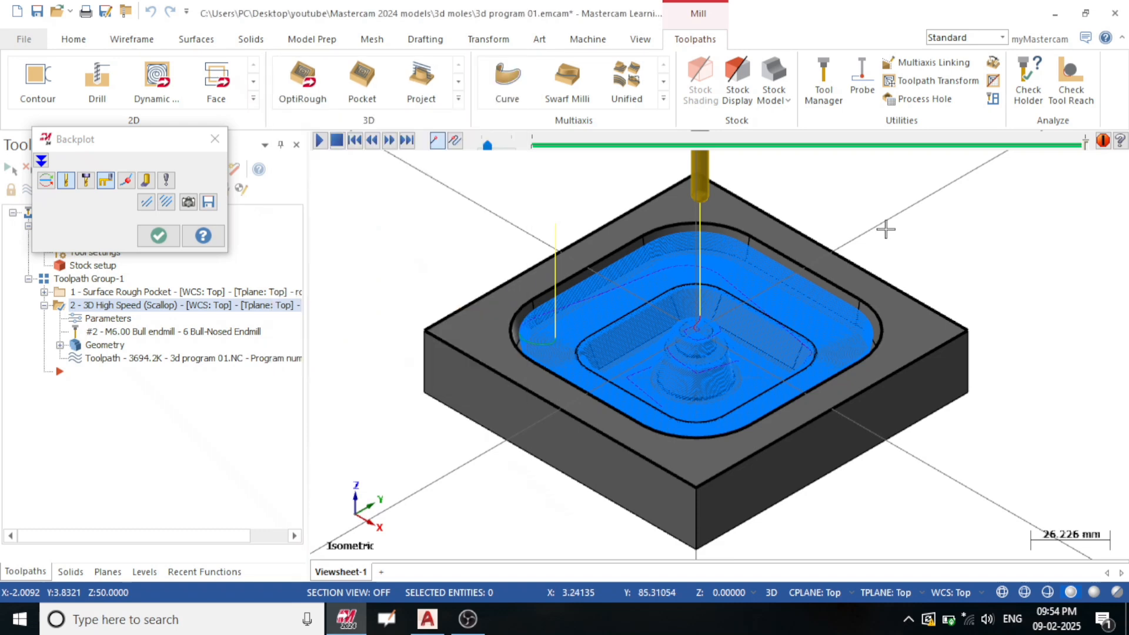
key("Escape")
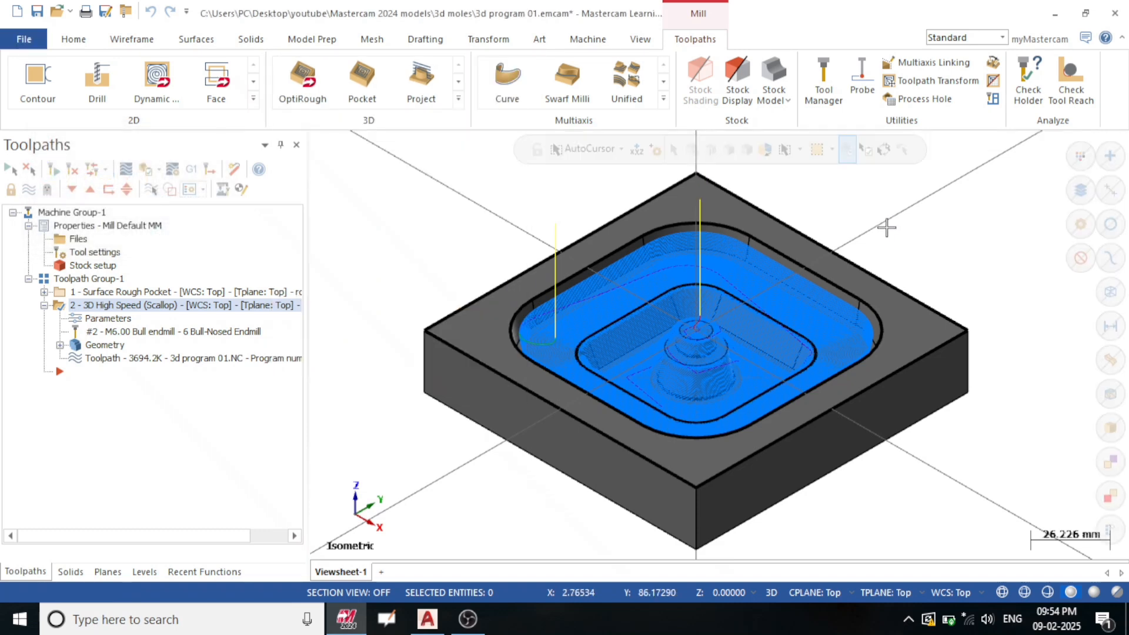
Step: Examine the spacing of the scallop toolpath passes along the pocket walls, floor and central boss
scroll(885, 229, "up", 3)
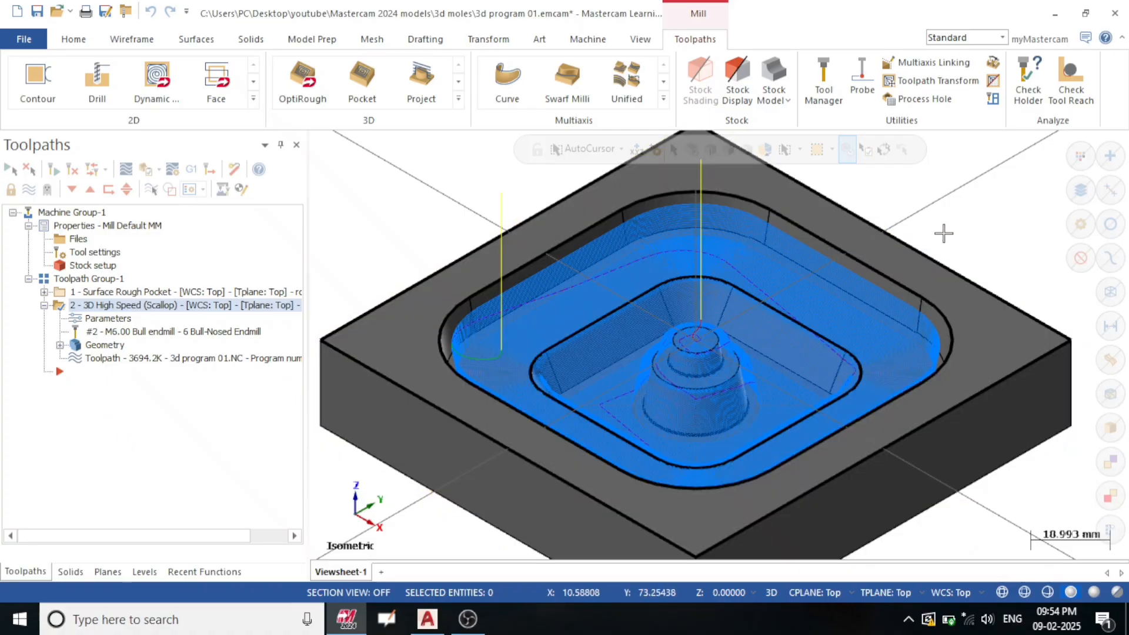
scroll(943, 234, "up", 2)
scroll(943, 233, "up", 2)
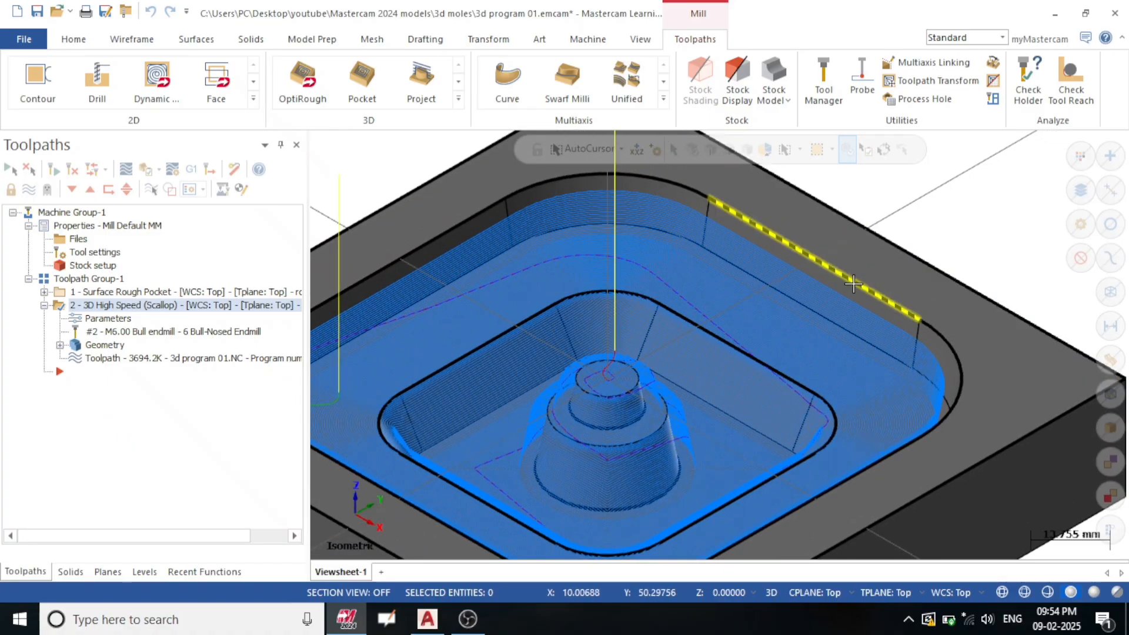
scroll(852, 284, "up", 5)
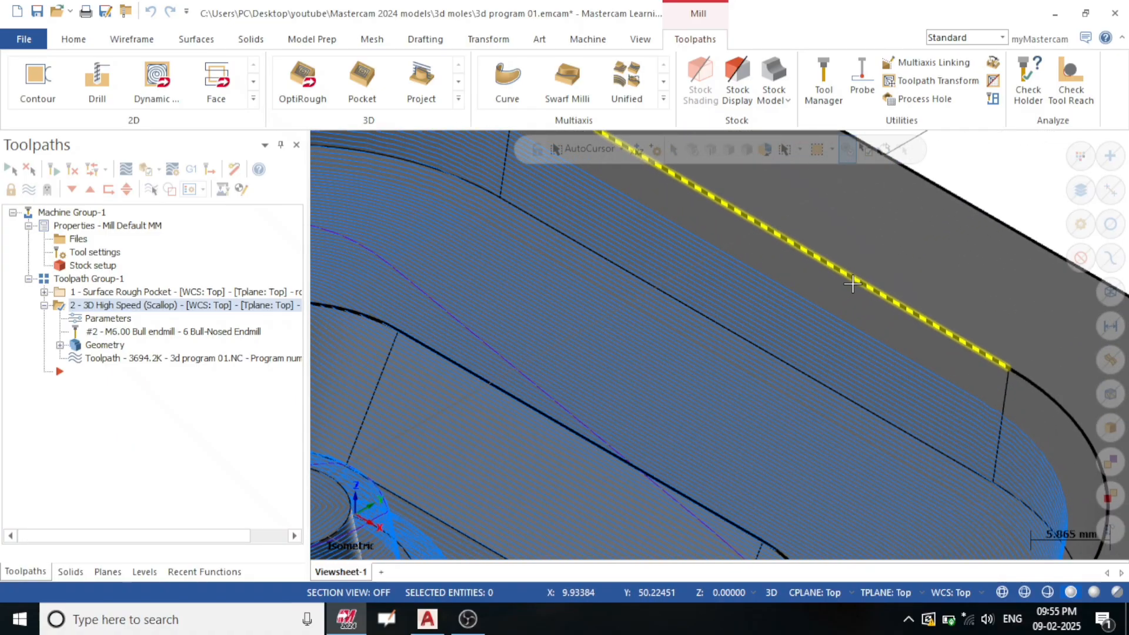
scroll(852, 284, "down", 1)
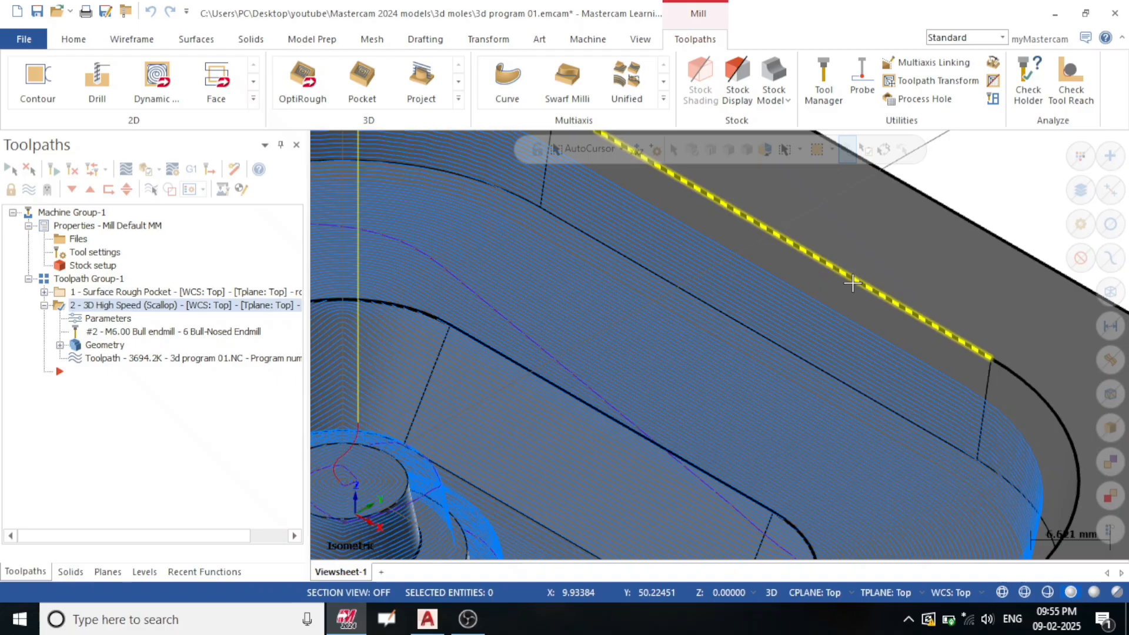
scroll(853, 284, "down", 5)
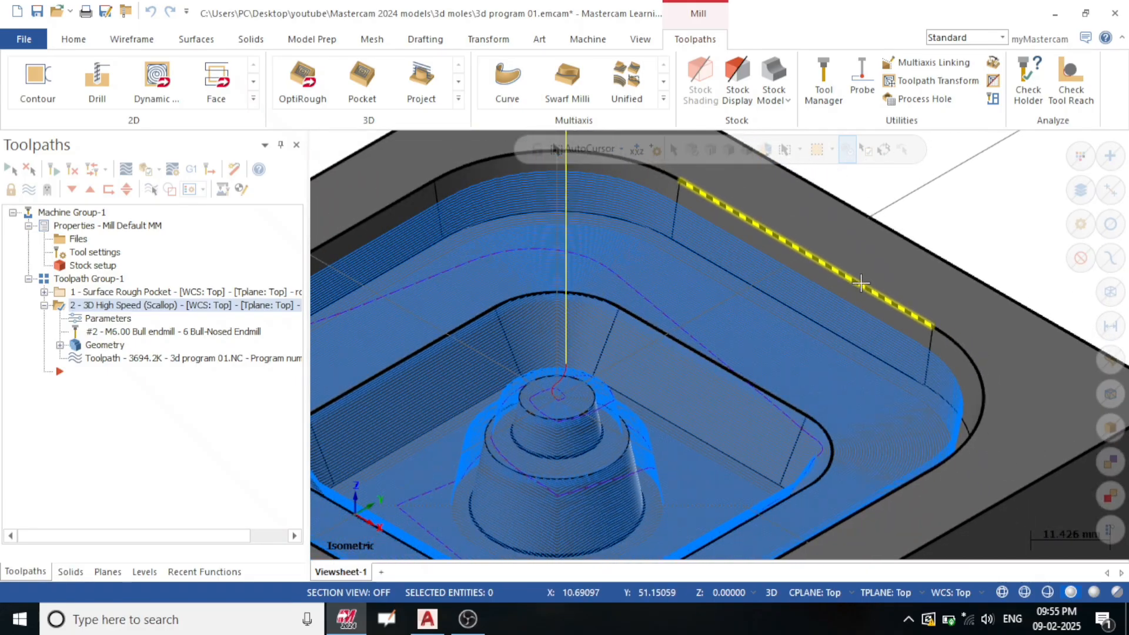
scroll(860, 284, "down", 2)
Step: Delete the existing 3D High Speed (Scallop) operation from Toolpath Group-1
left_click(44, 305)
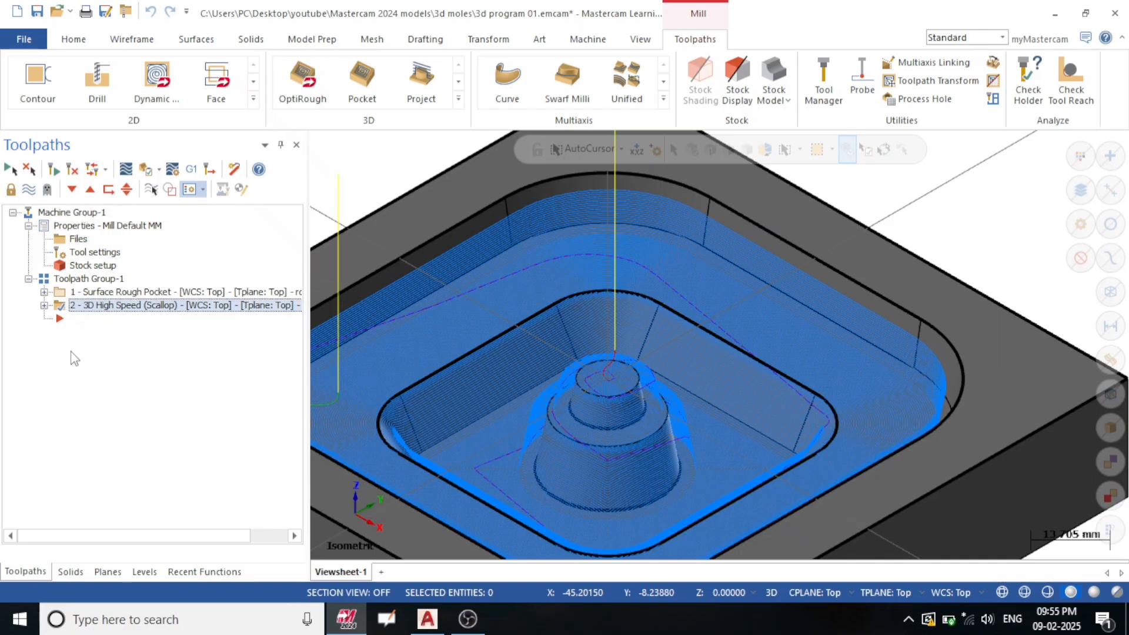
key("Delete")
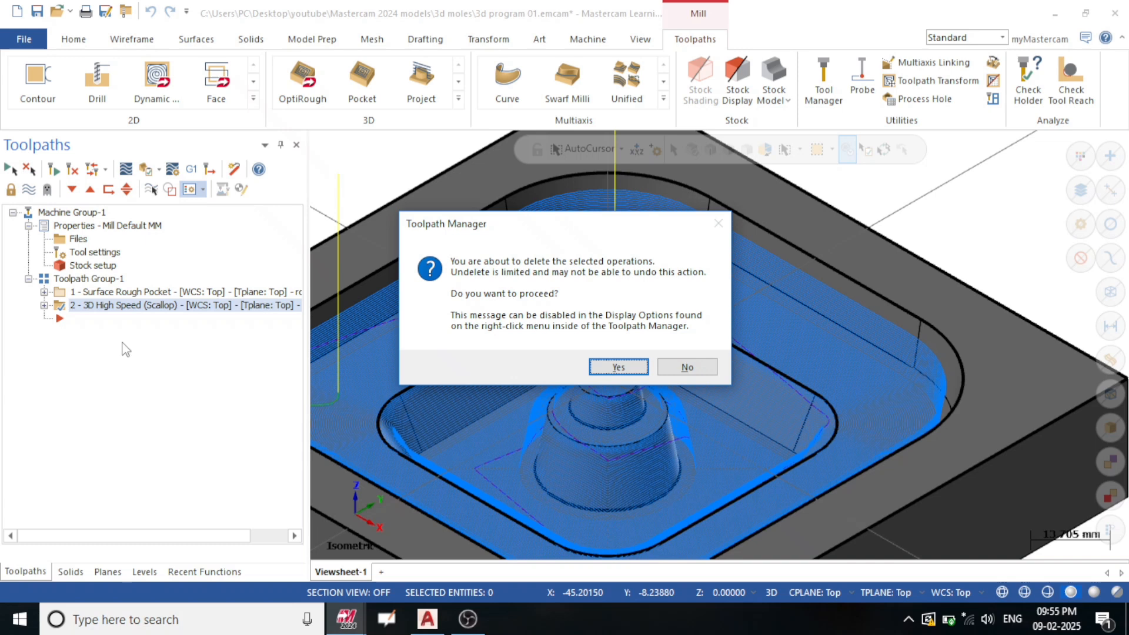
left_click(613, 369)
Step: Recolor the main mold block solid to pale yellow
scroll(720, 327, "down", 3)
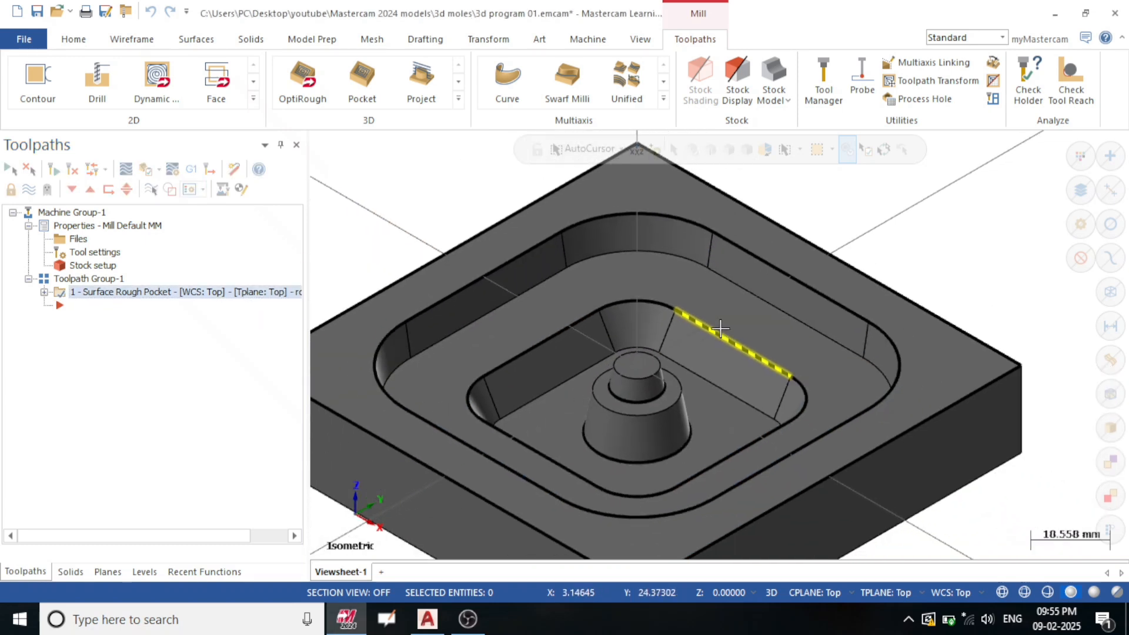
scroll(721, 327, "down", 4)
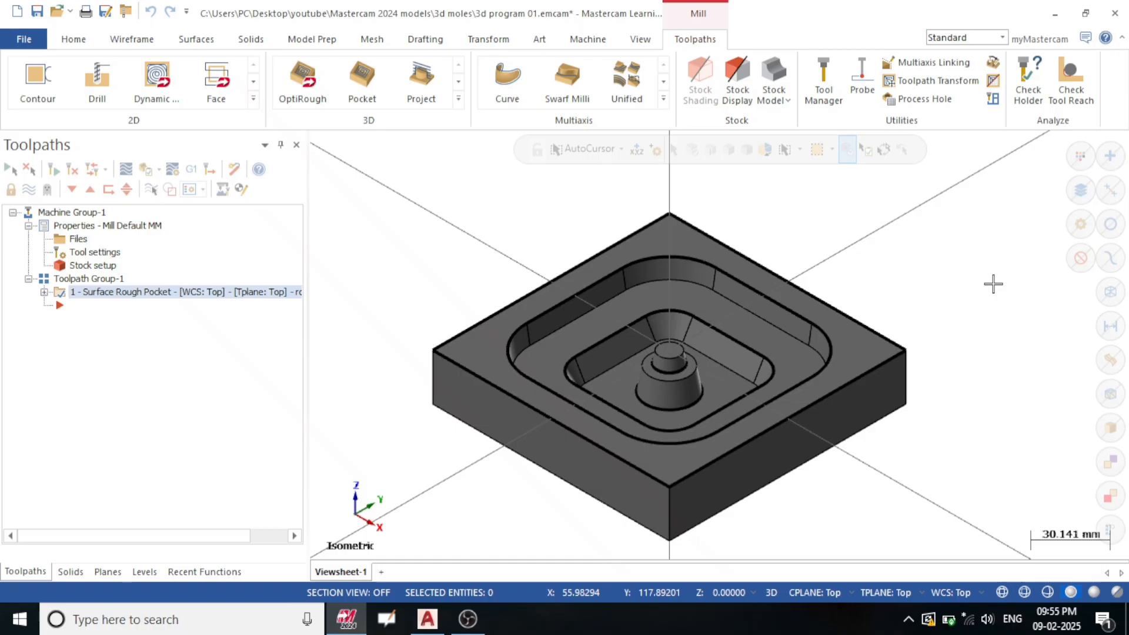
left_click(867, 353)
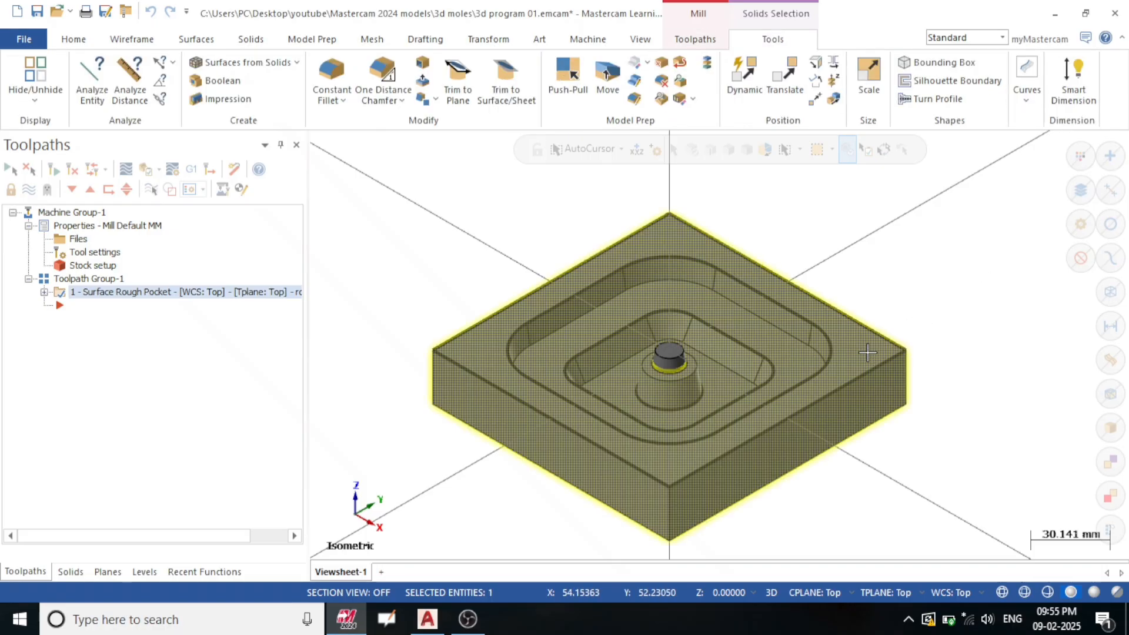
left_click(72, 40)
left_click(171, 94)
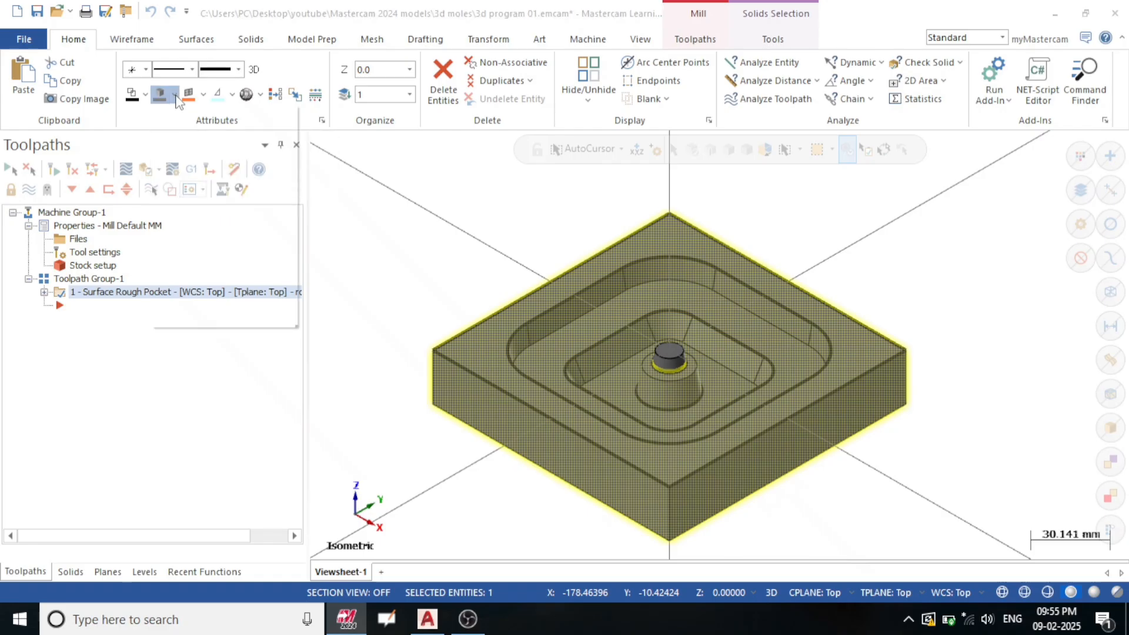
left_click(180, 151)
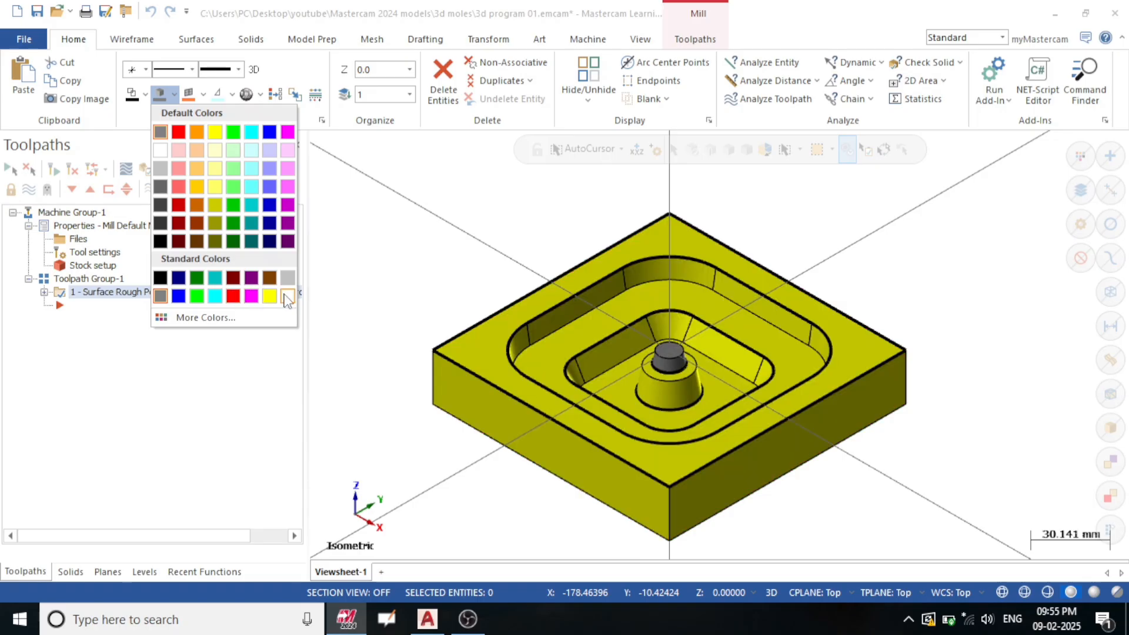
left_click(214, 150)
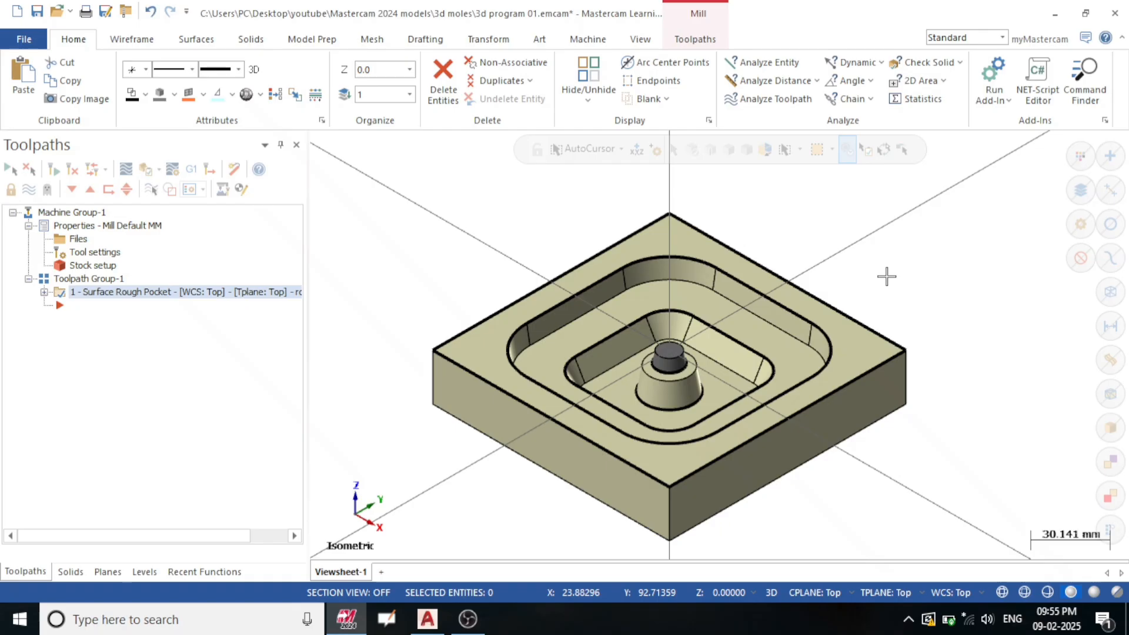
Step: Start a new 3D high speed Scallop finishing toolpath and review its toolpath type settings
scroll(887, 276, "up", 3)
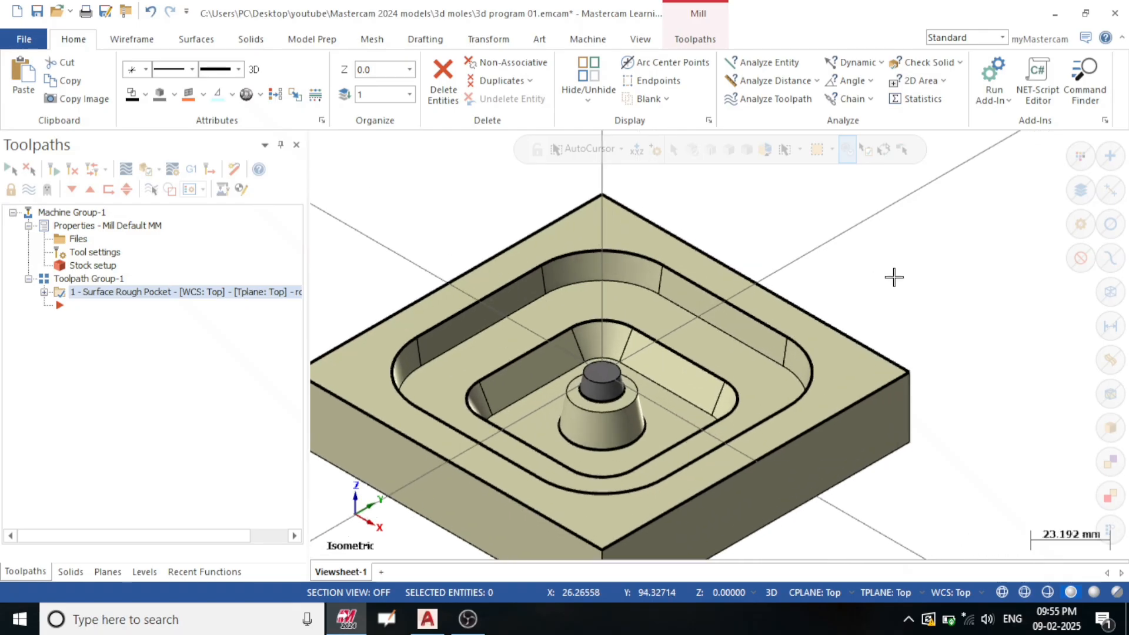
left_click(701, 43)
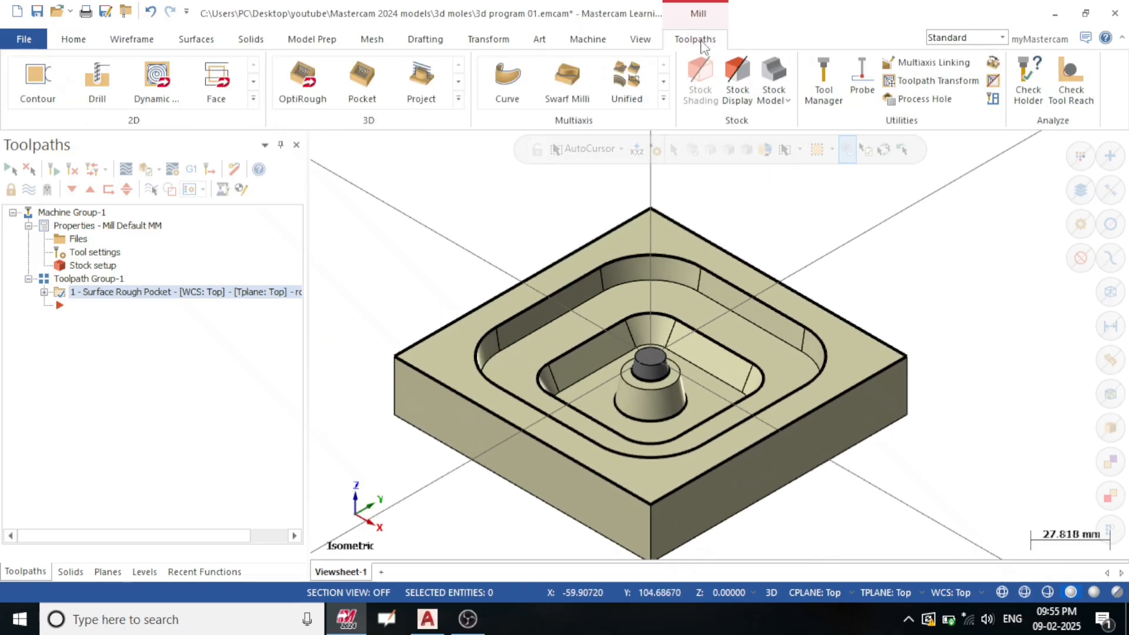
left_click(458, 101)
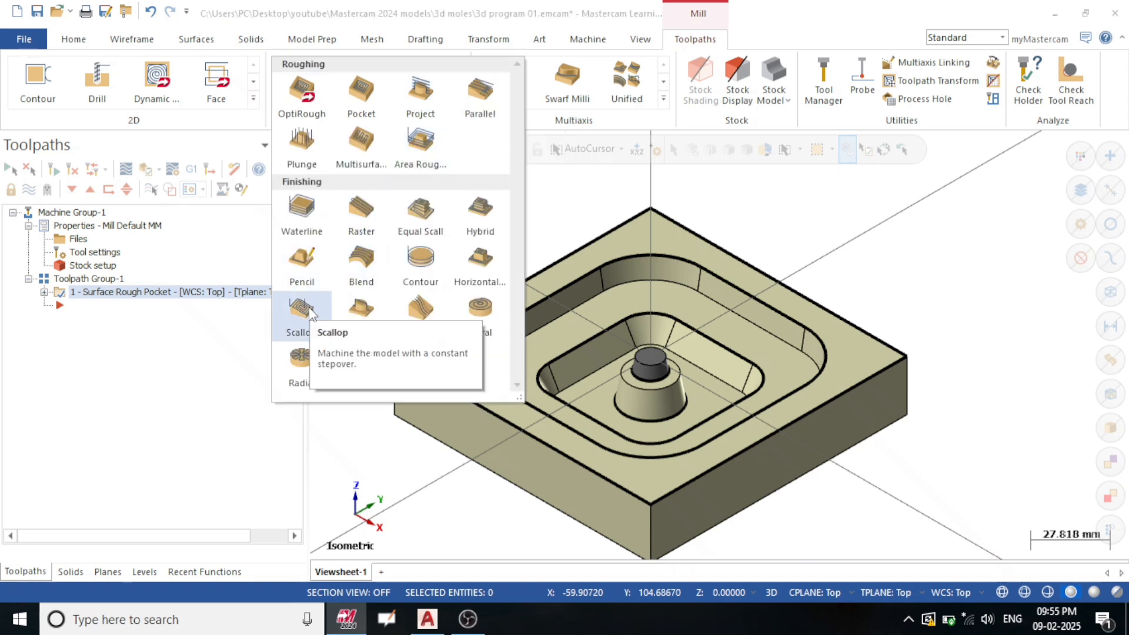
left_click(303, 310)
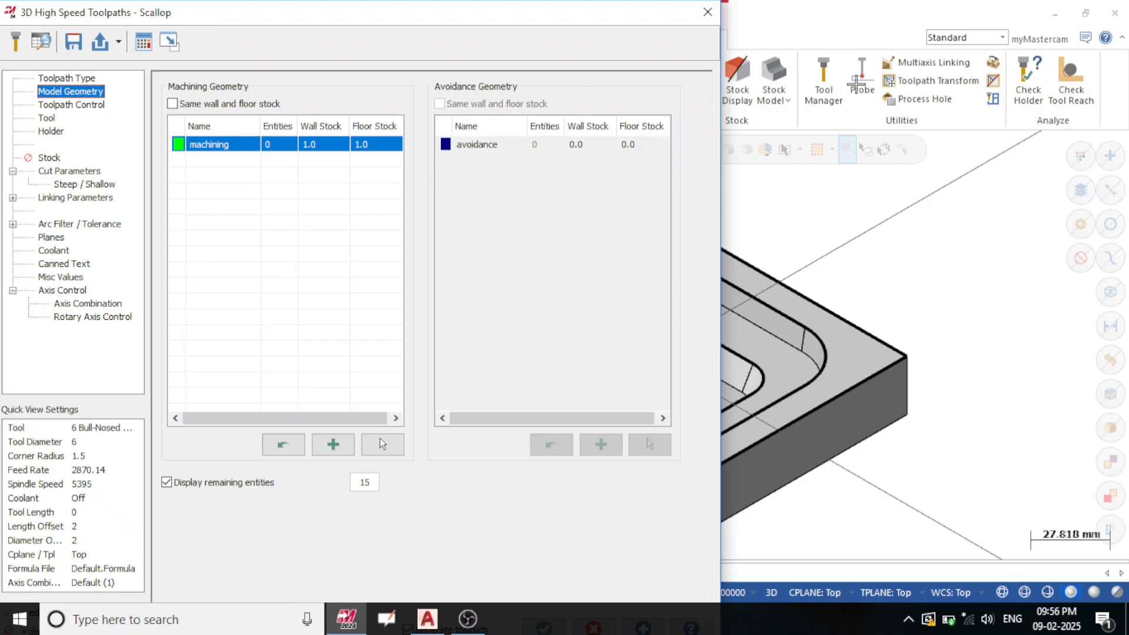
left_click(56, 79)
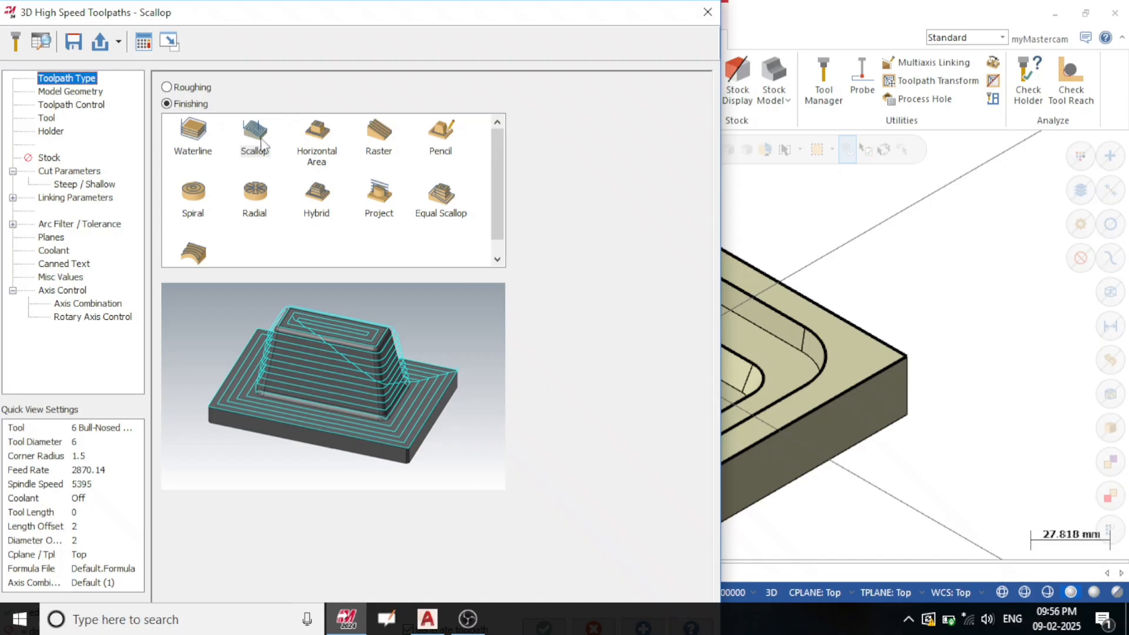
Step: Assign all solid entities of the mold as the scallop toolpath's machining geometry
left_click(72, 93)
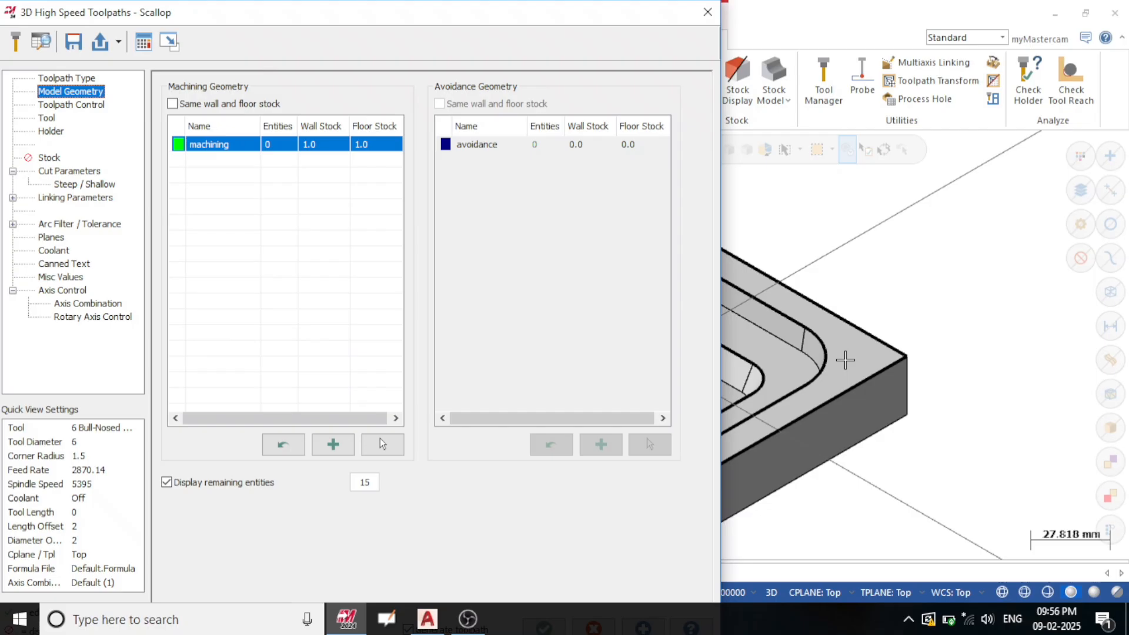
scroll(905, 422, "up", 2)
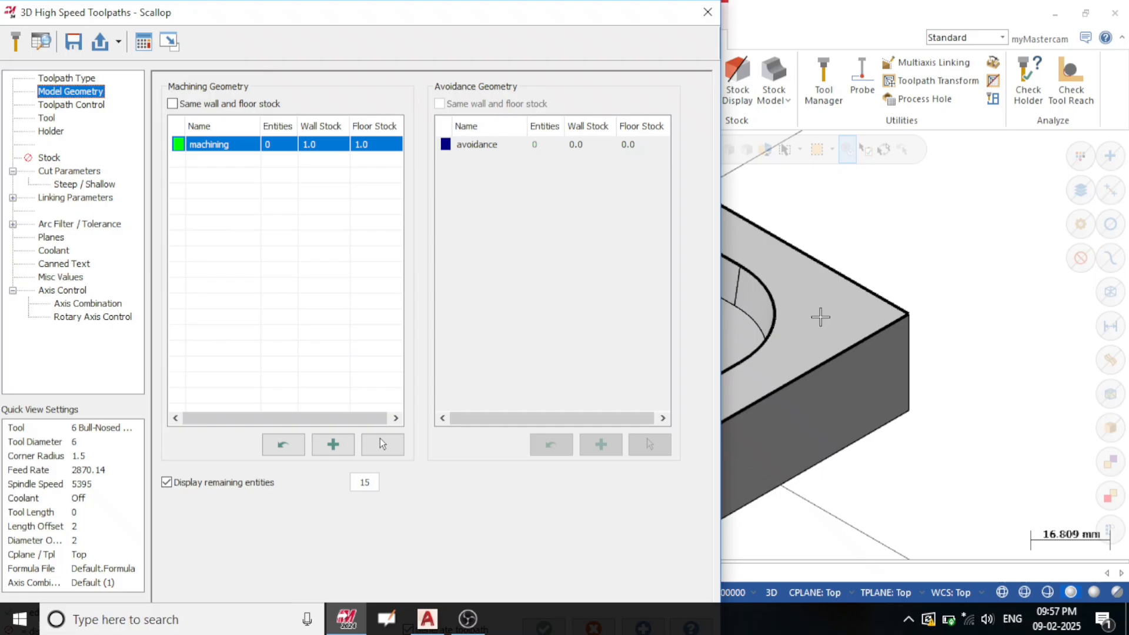
scroll(1016, 352, "down", 1)
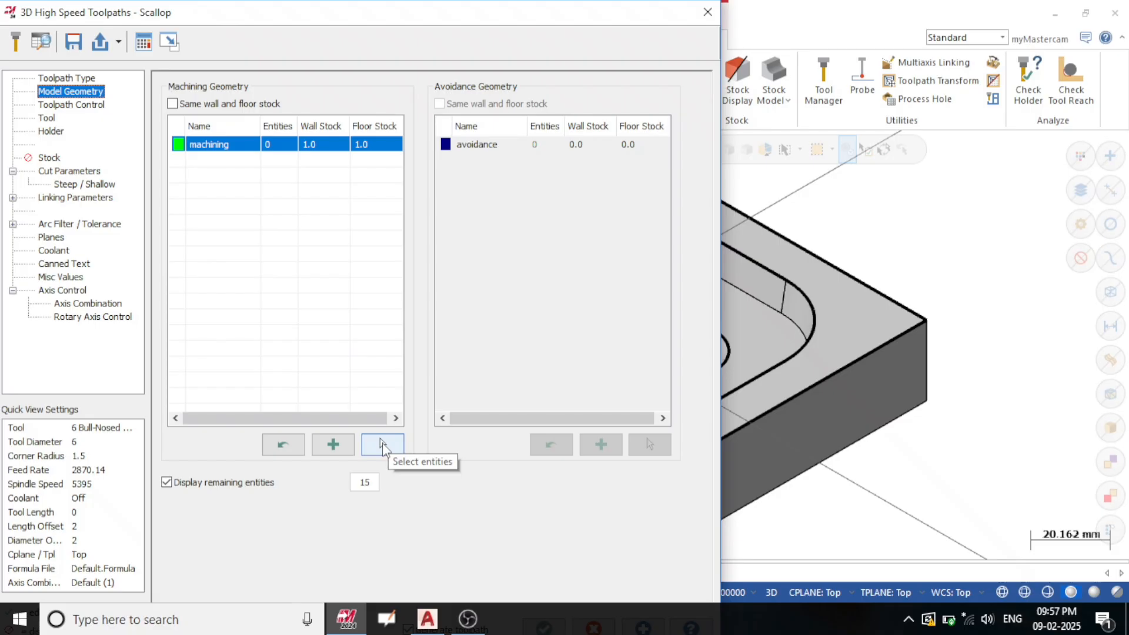
left_click(382, 442)
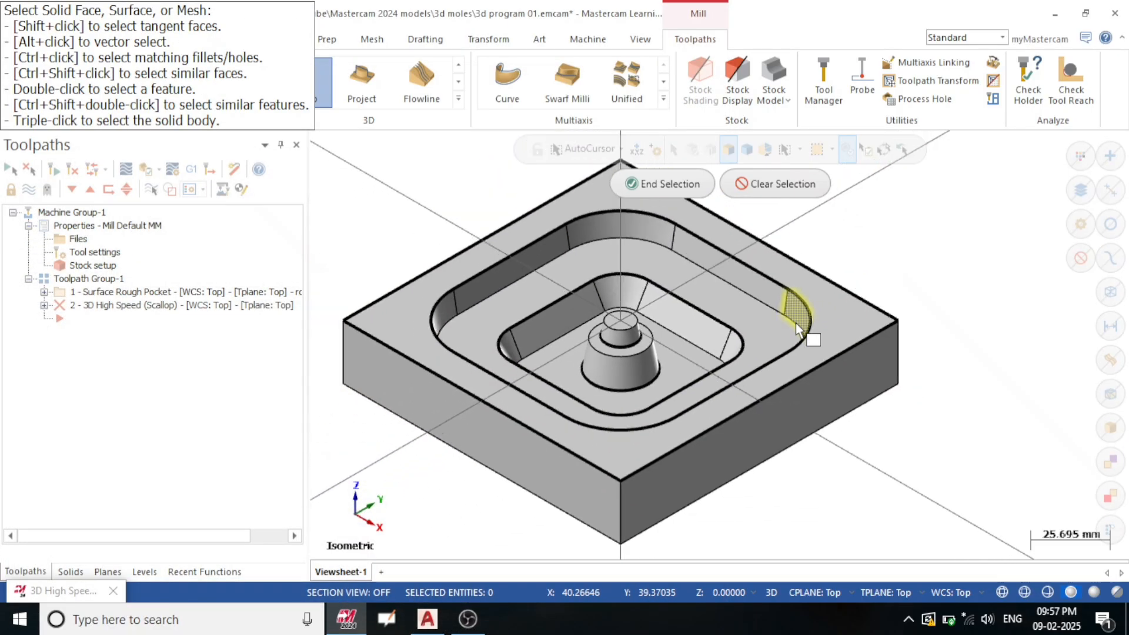
left_click(1104, 428)
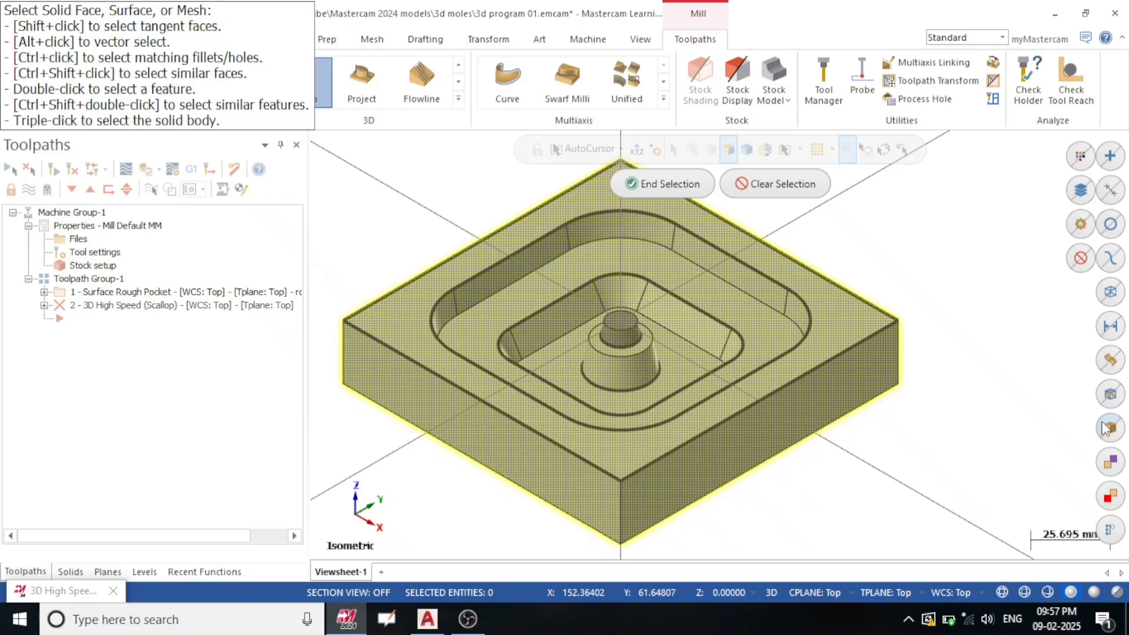
scroll(693, 336, "down", 2)
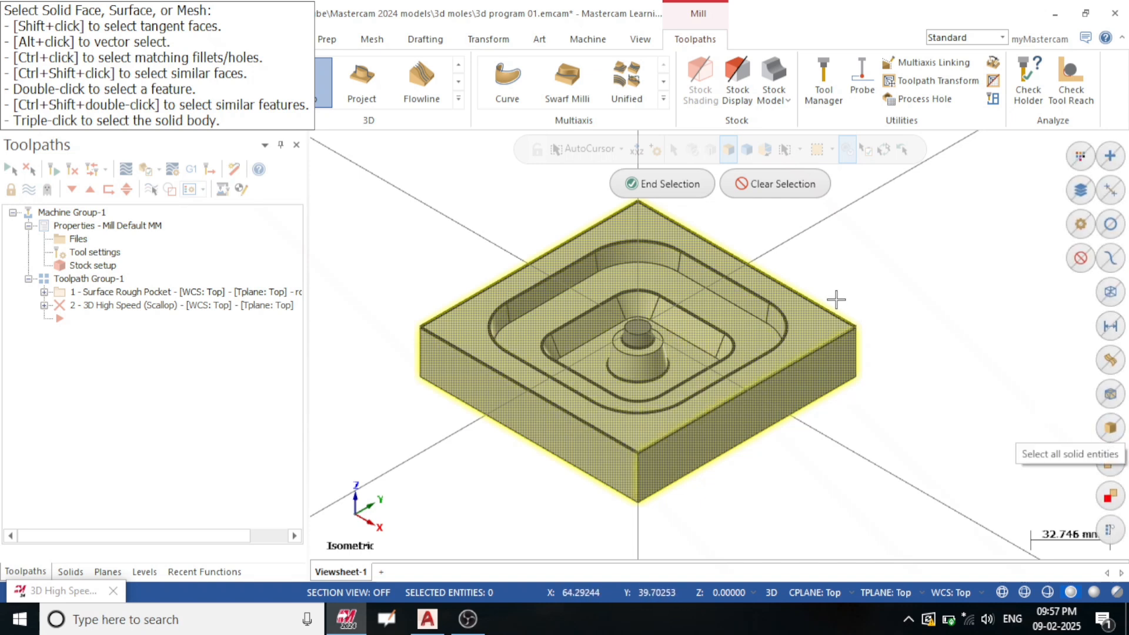
scroll(788, 456, "down", 1)
left_click(667, 187)
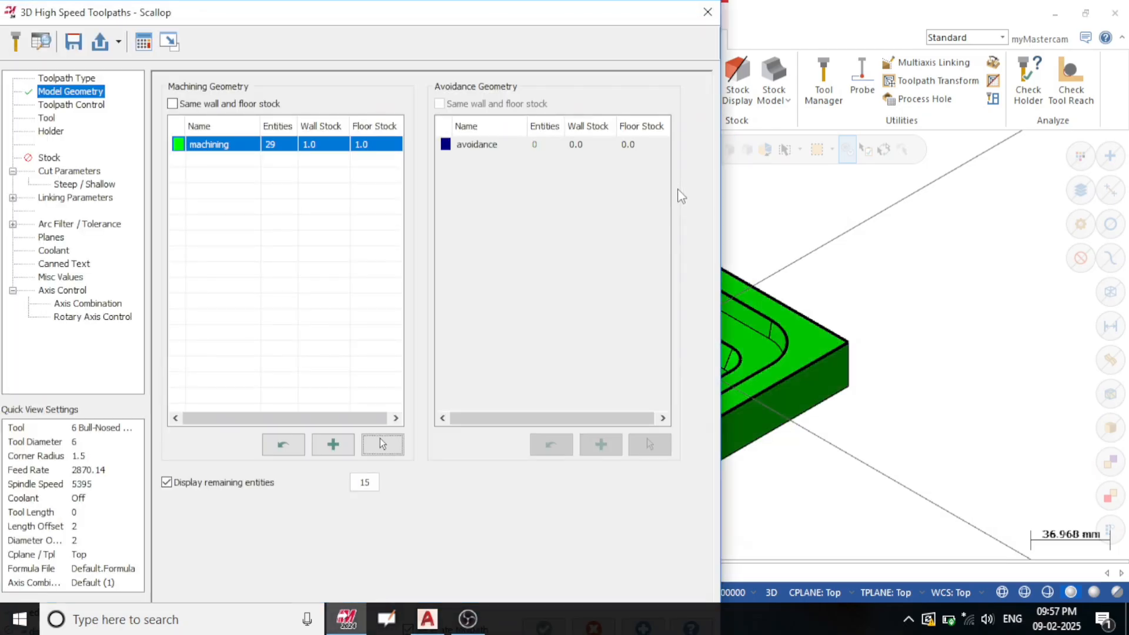
Step: Inspect the faces assigned as machining geometry across the pocket, central boss and outer block
scroll(876, 322, "down", 4)
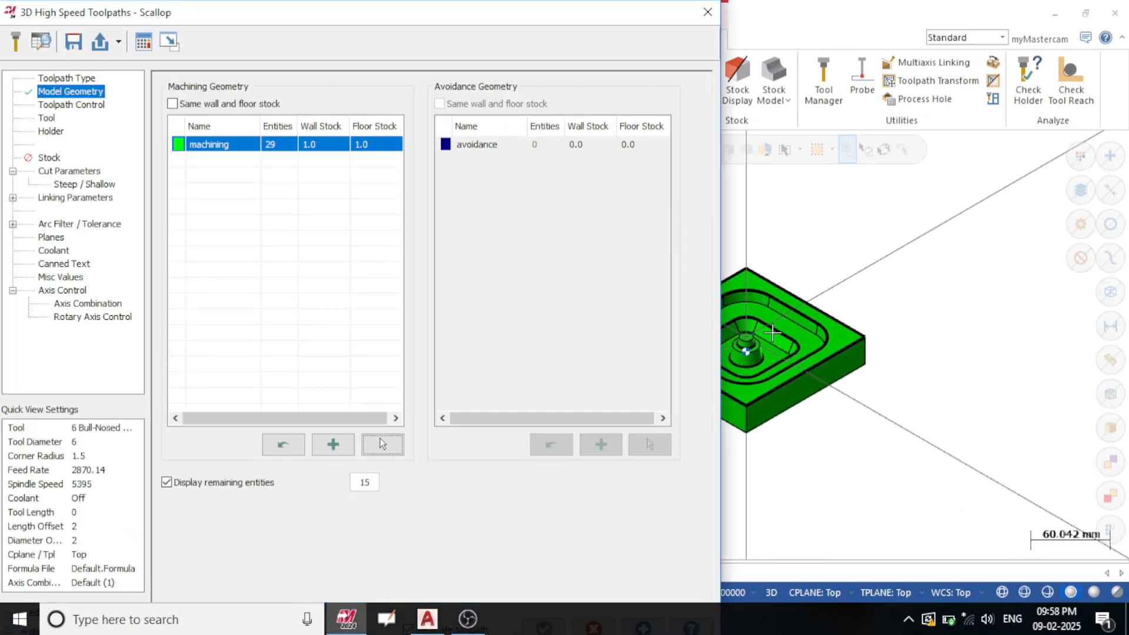
scroll(764, 331, "up", 1)
scroll(890, 305, "up", 1)
scroll(934, 316, "down", 2)
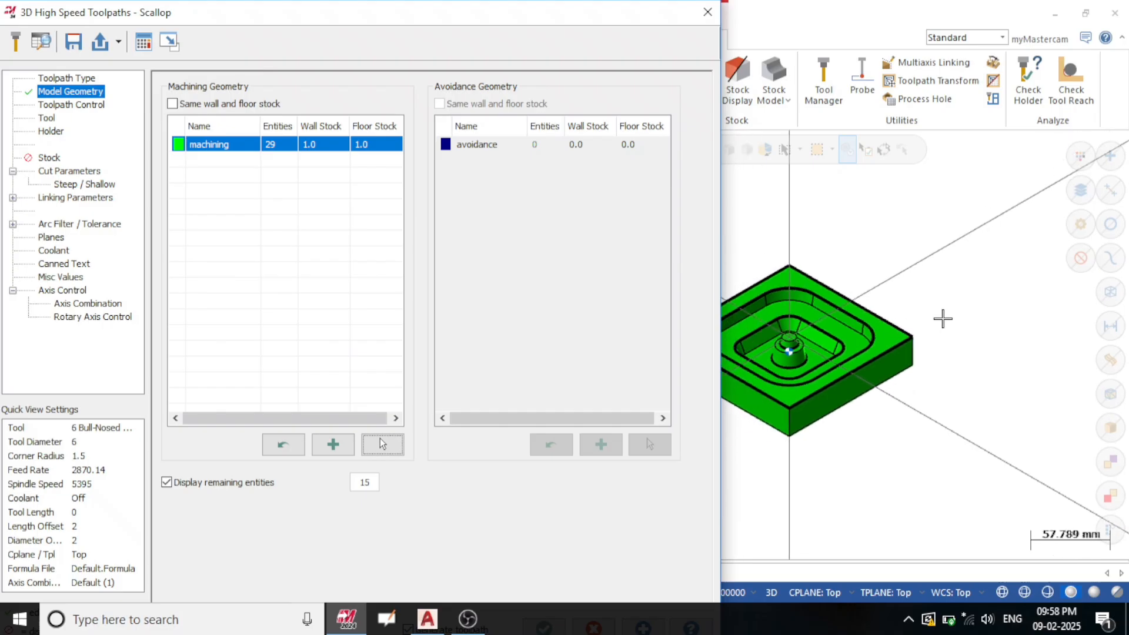
scroll(942, 318, "down", 1)
scroll(776, 295, "up", 1)
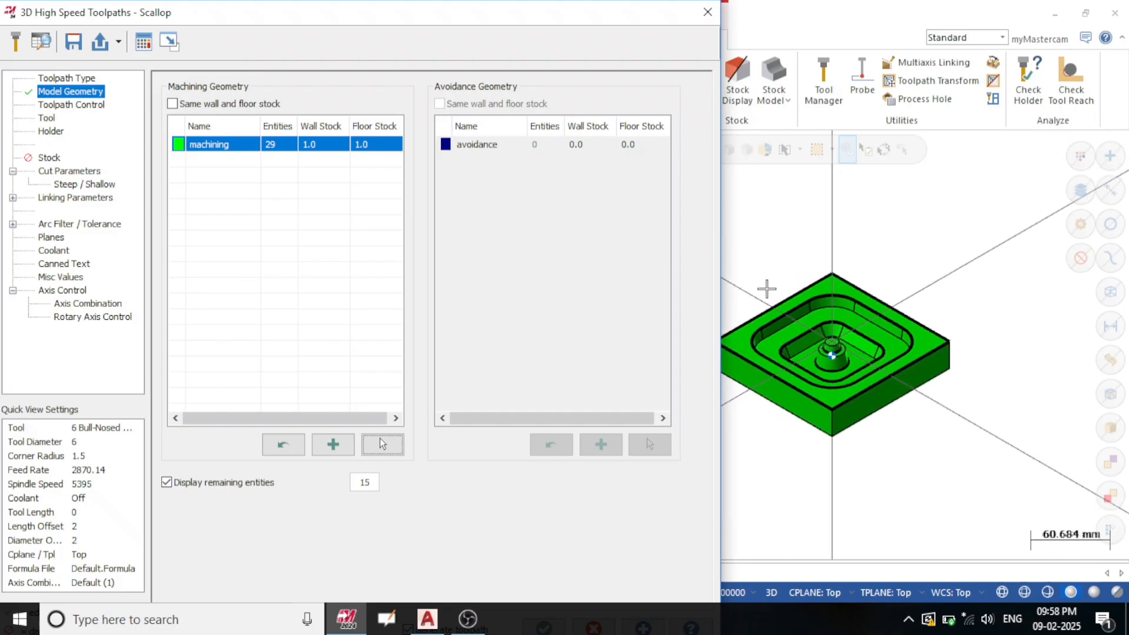
scroll(770, 287, "up", 2)
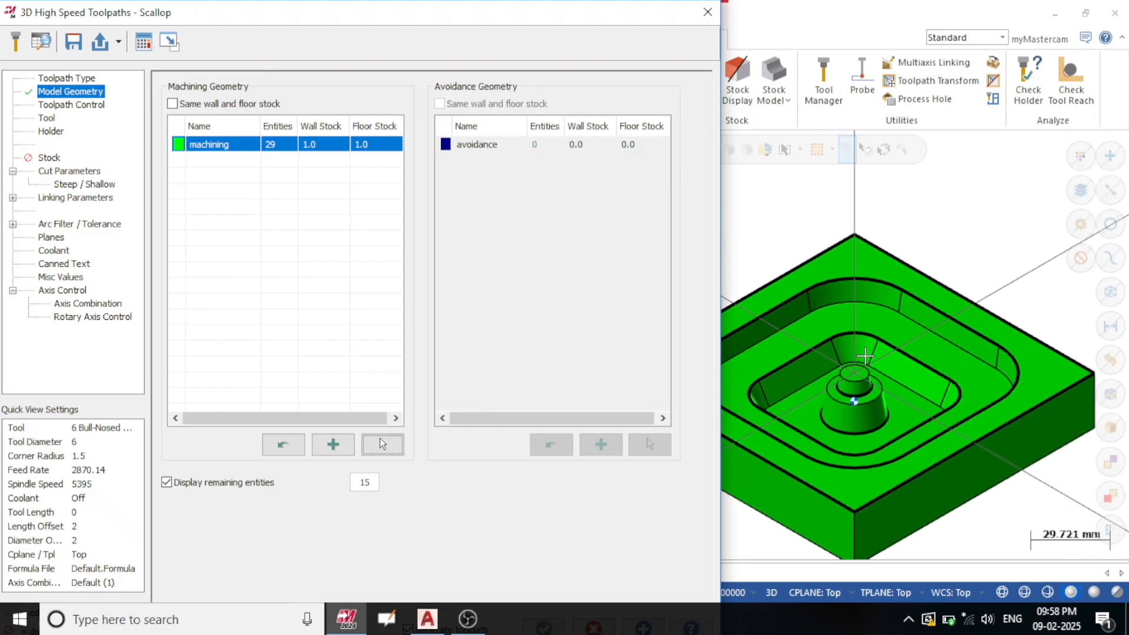
scroll(888, 320, "up", 1)
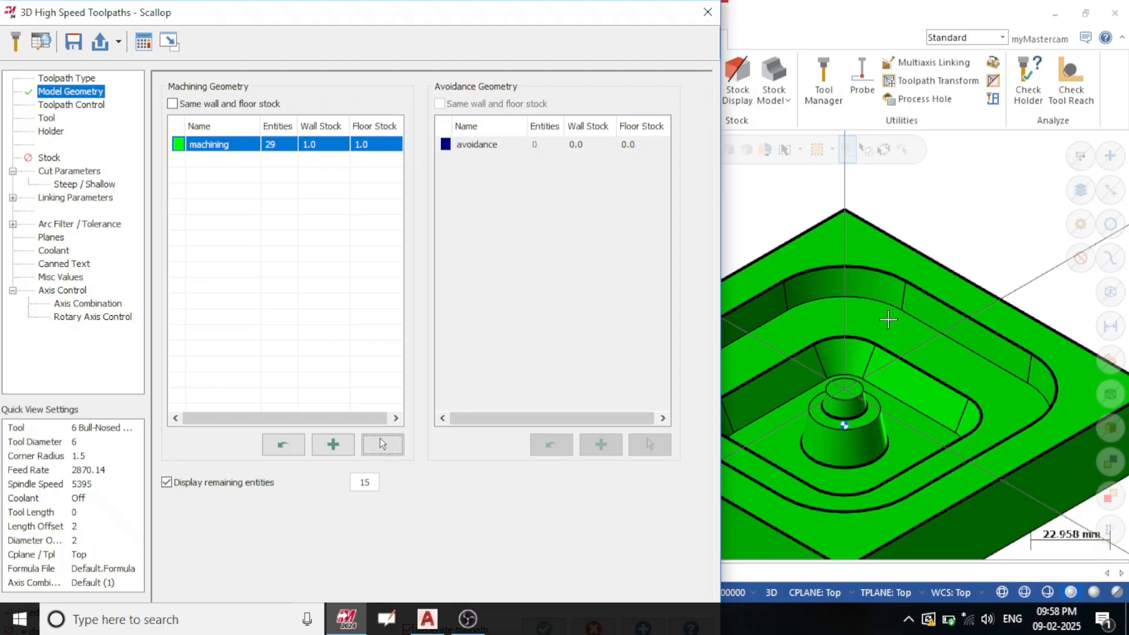
scroll(886, 307, "down", 1)
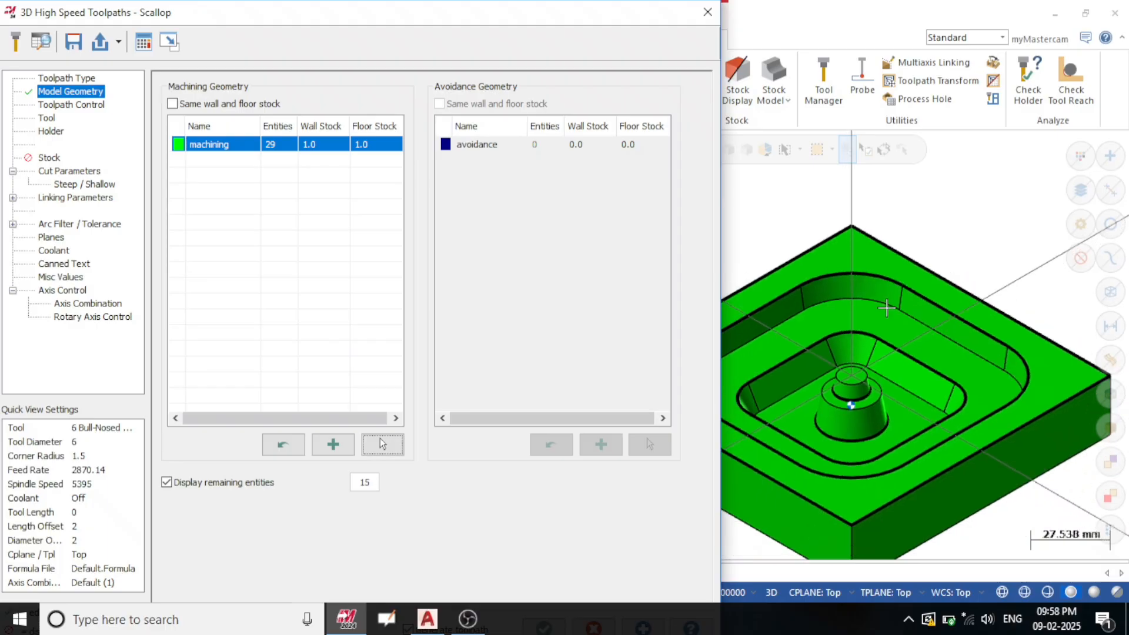
scroll(886, 308, "down", 2)
scroll(960, 321, "up", 1)
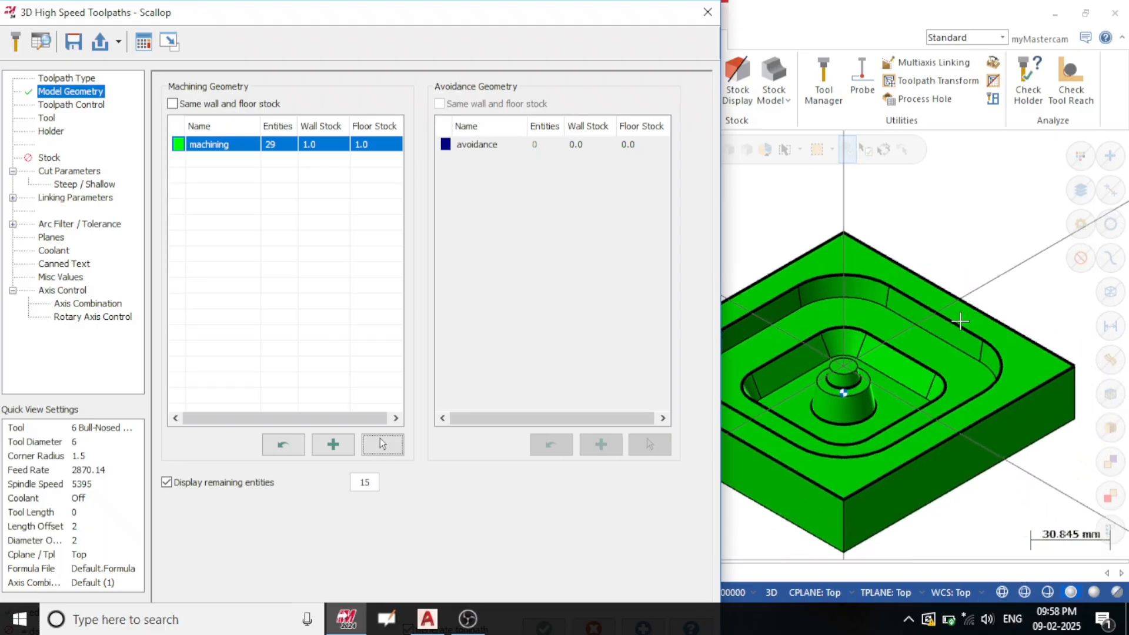
scroll(944, 321, "up", 1)
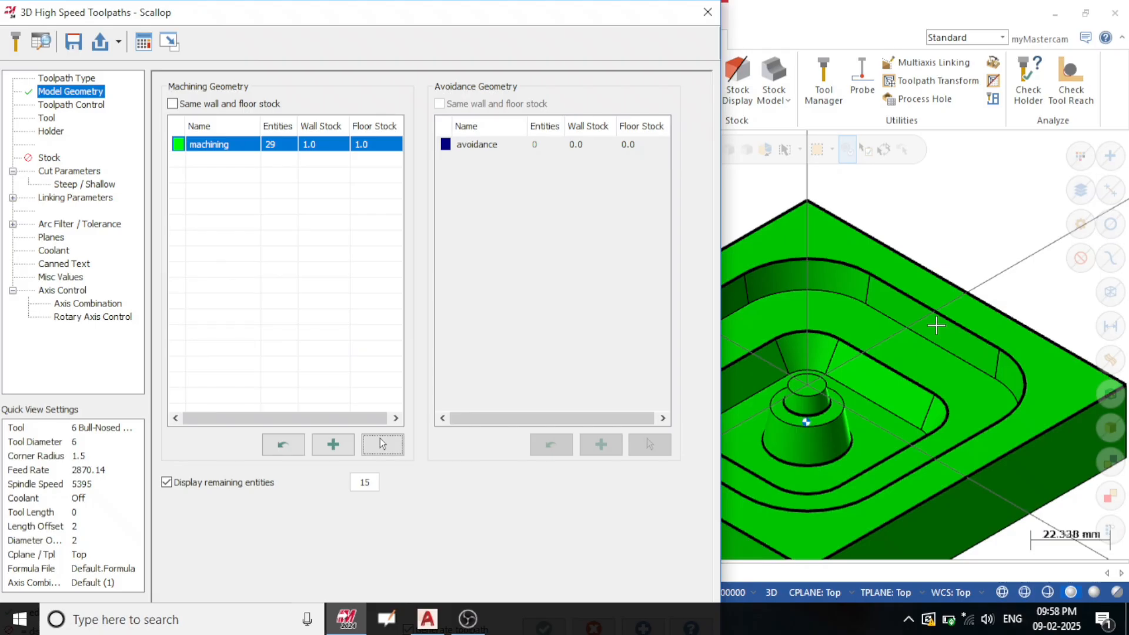
scroll(935, 325, "down", 3)
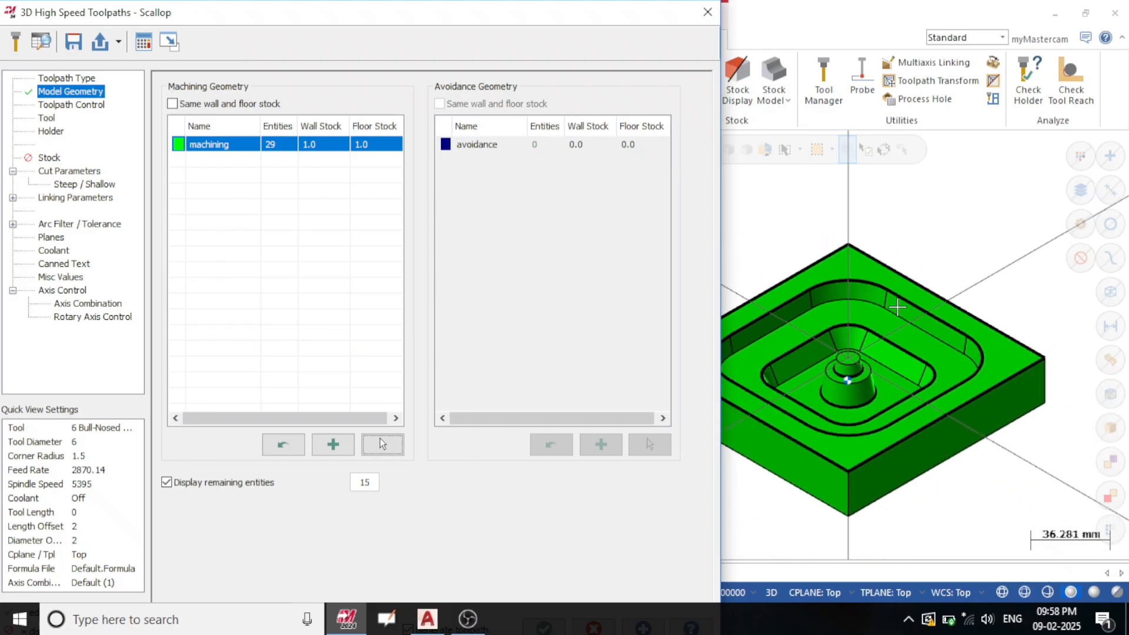
scroll(896, 306, "down", 2)
scroll(896, 307, "down", 1)
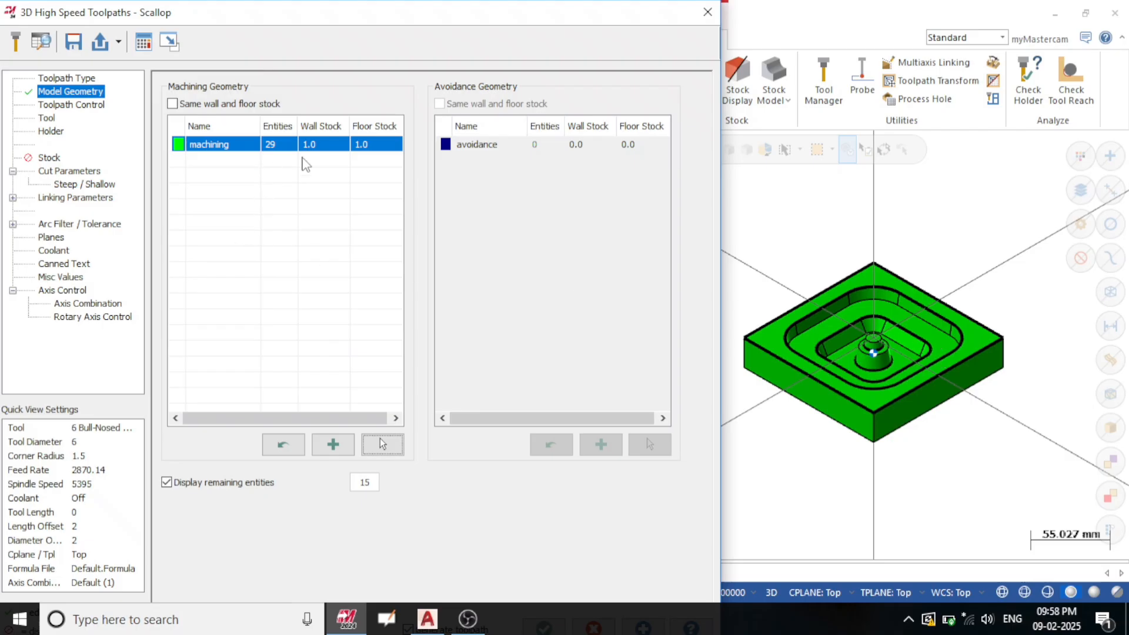
Step: Set both the wall stock and the floor stock of the machining geometry to 0.5 mm
left_click(312, 144)
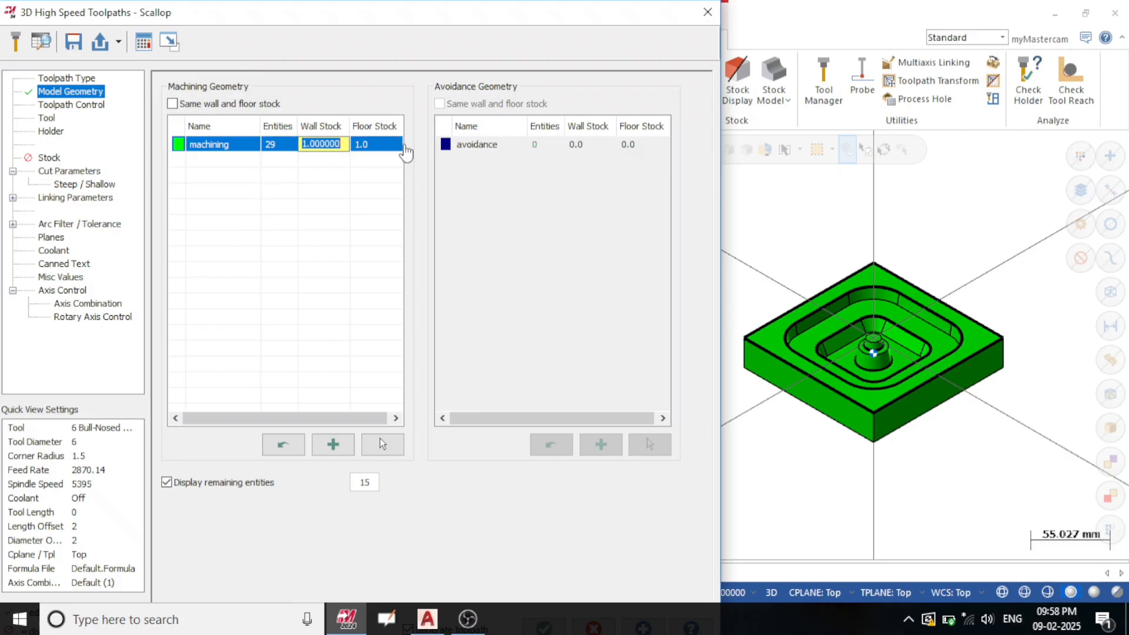
type("0.5")
left_click(375, 148)
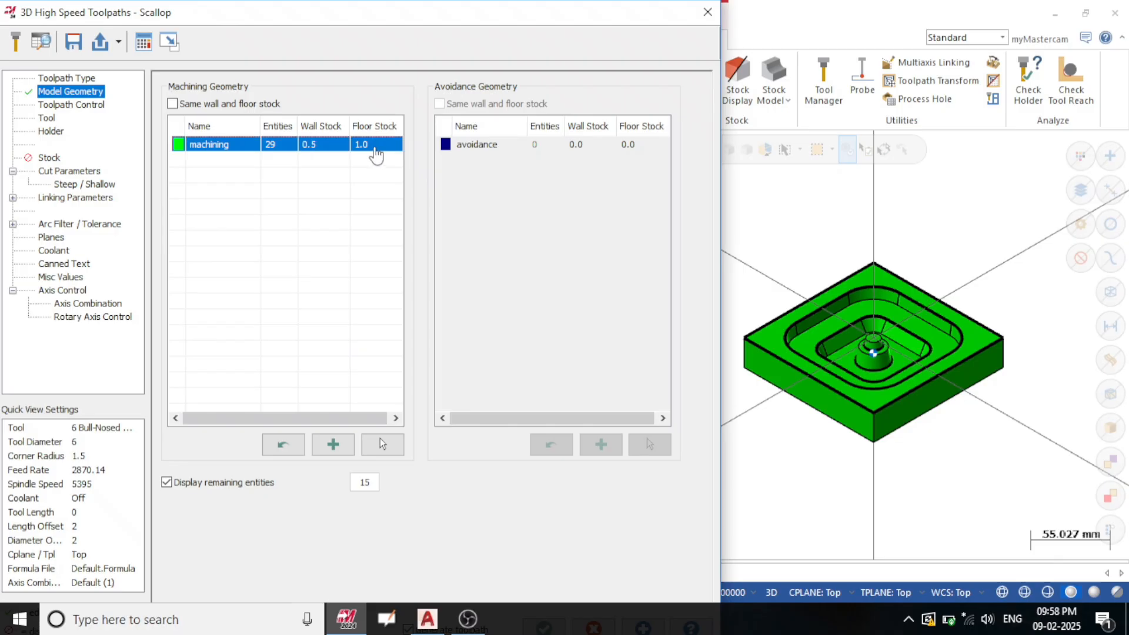
left_click(375, 149)
type("0.5")
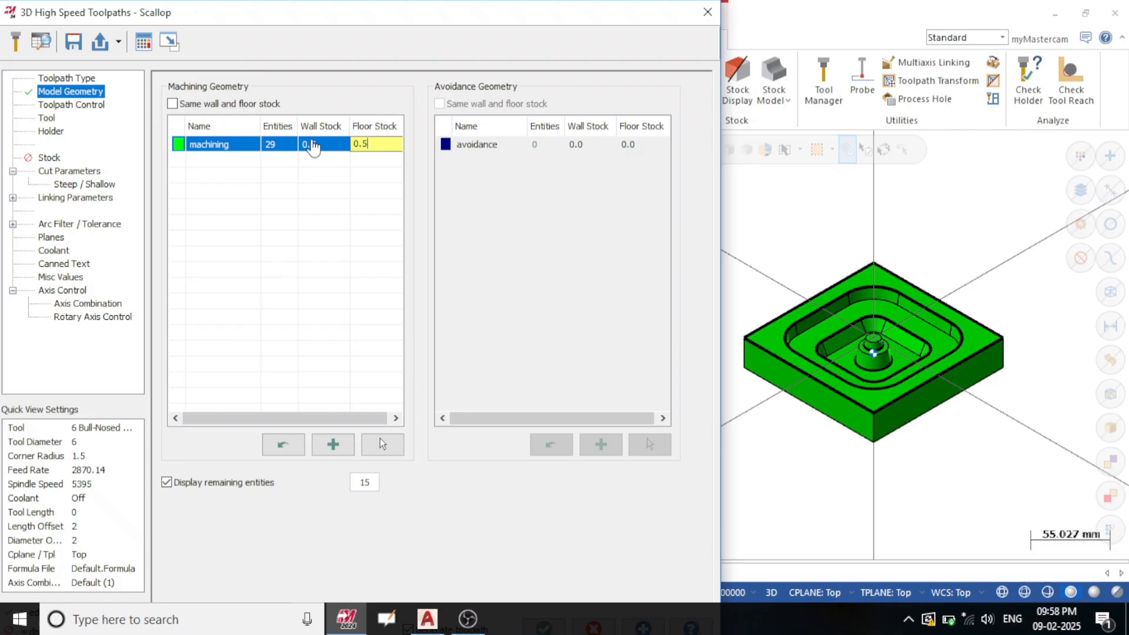
left_click(358, 146)
left_click(373, 188)
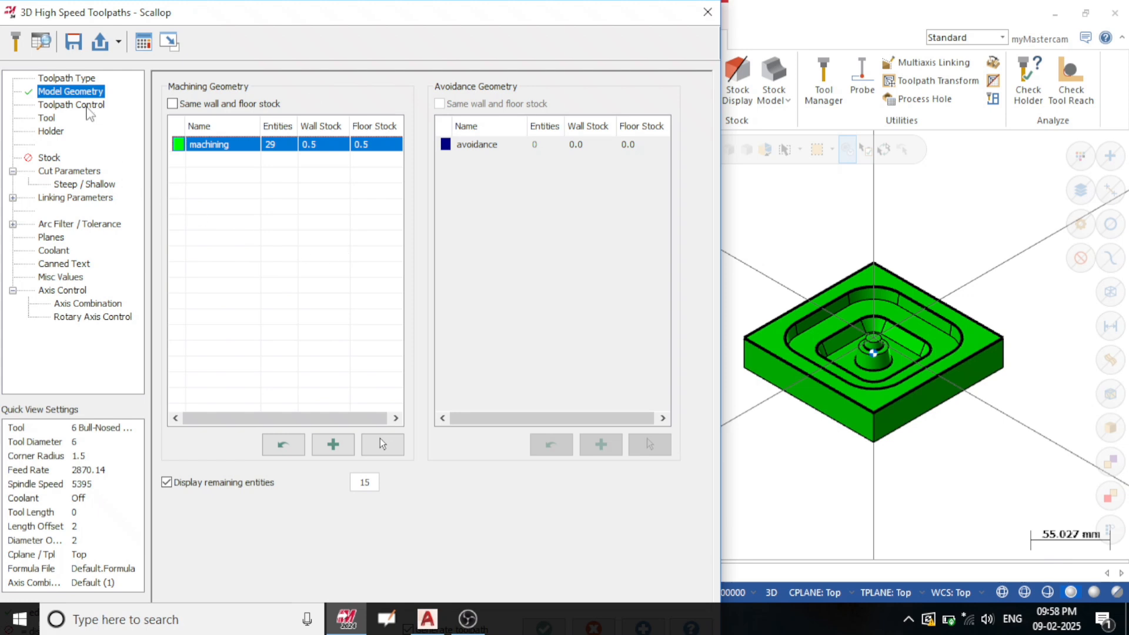
Step: Chain the upper edge loop of the outer rounded pocket as the toolpath's containment boundary
left_click(88, 109)
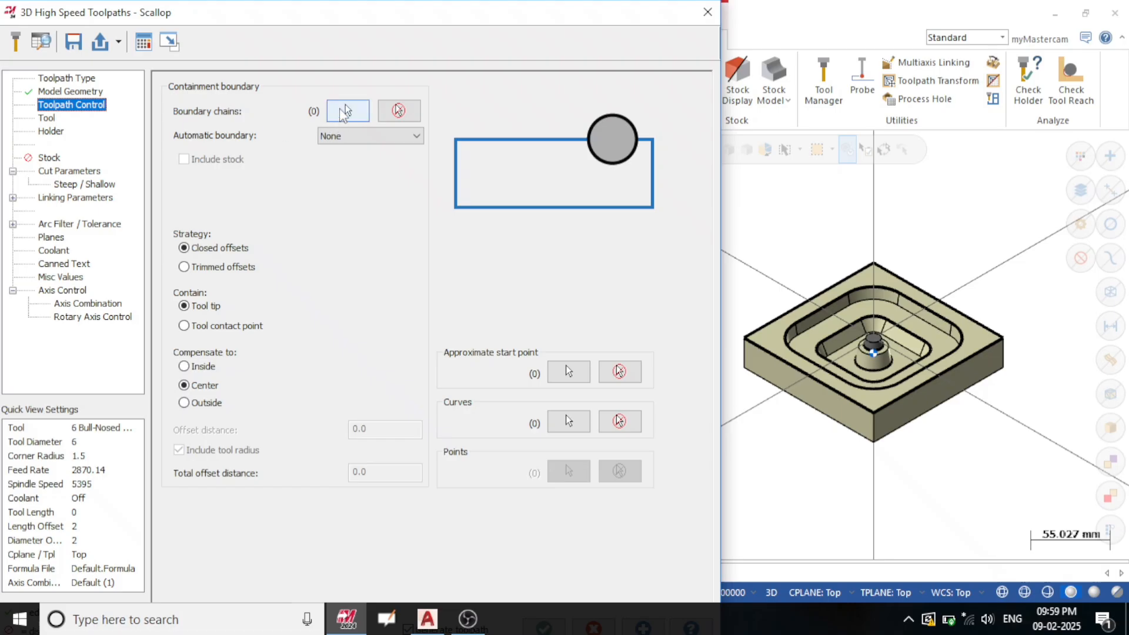
left_click(347, 111)
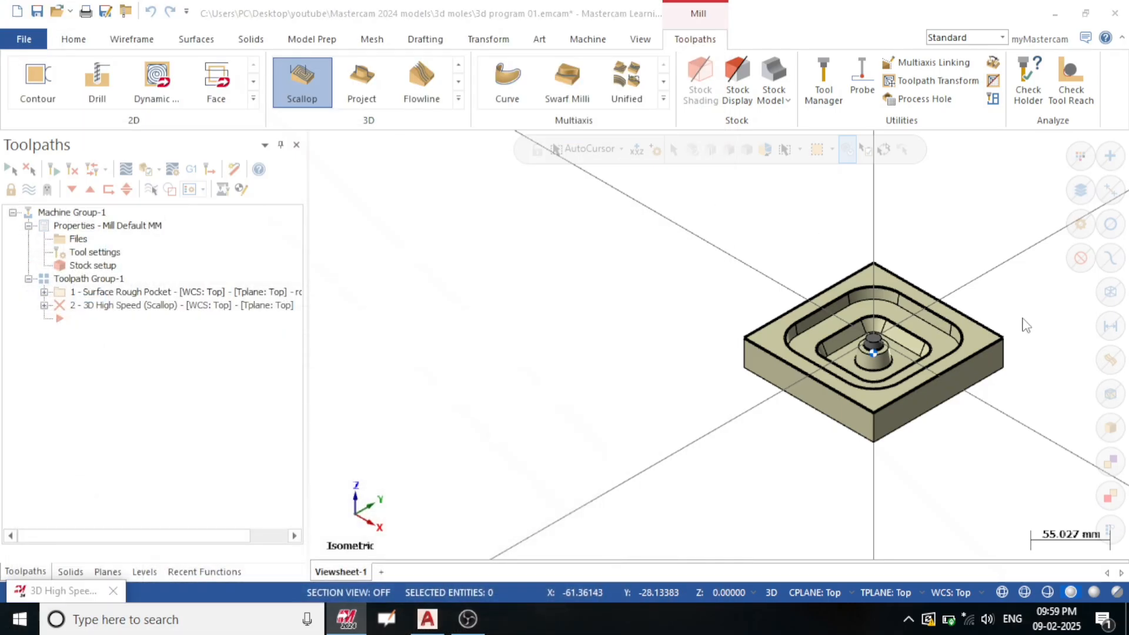
scroll(1023, 323, "up", 4)
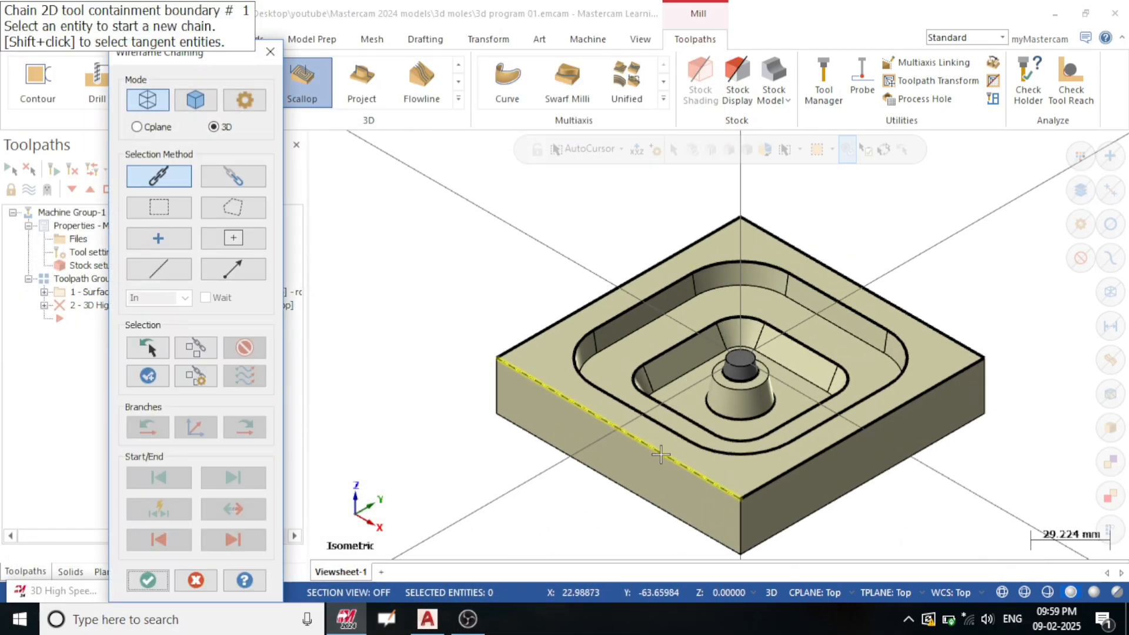
left_click(556, 327)
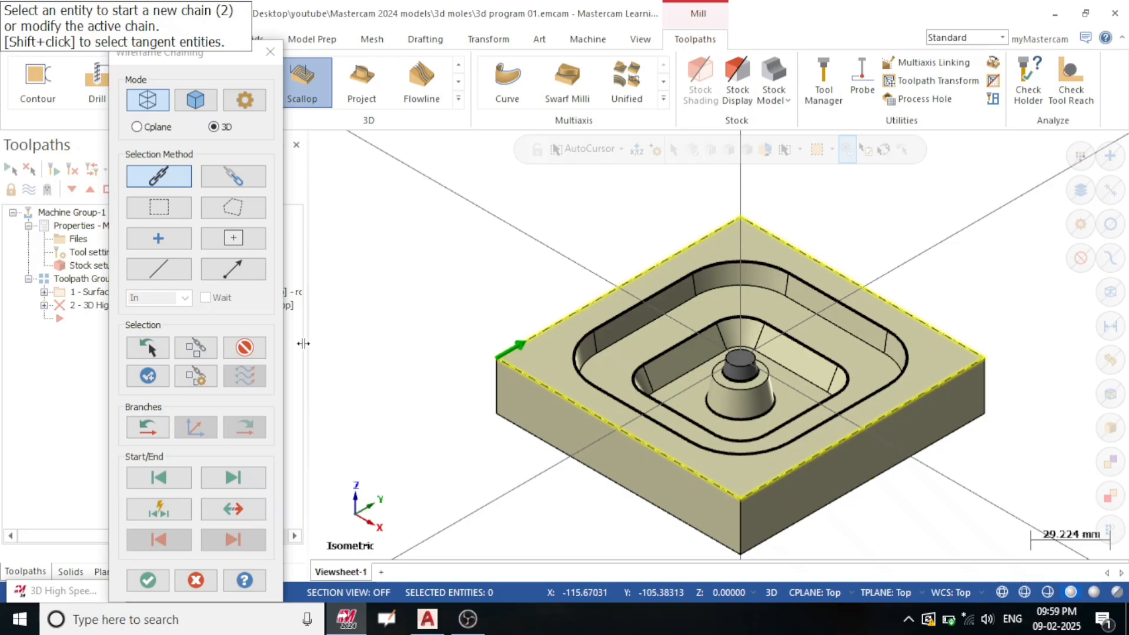
left_click(249, 349)
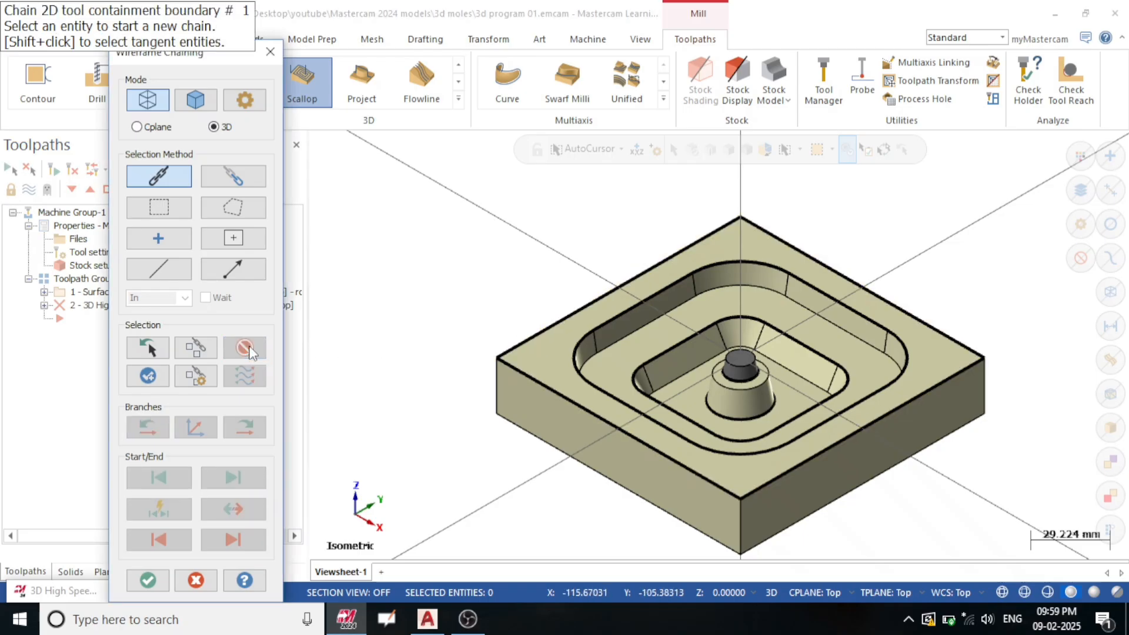
left_click(637, 312)
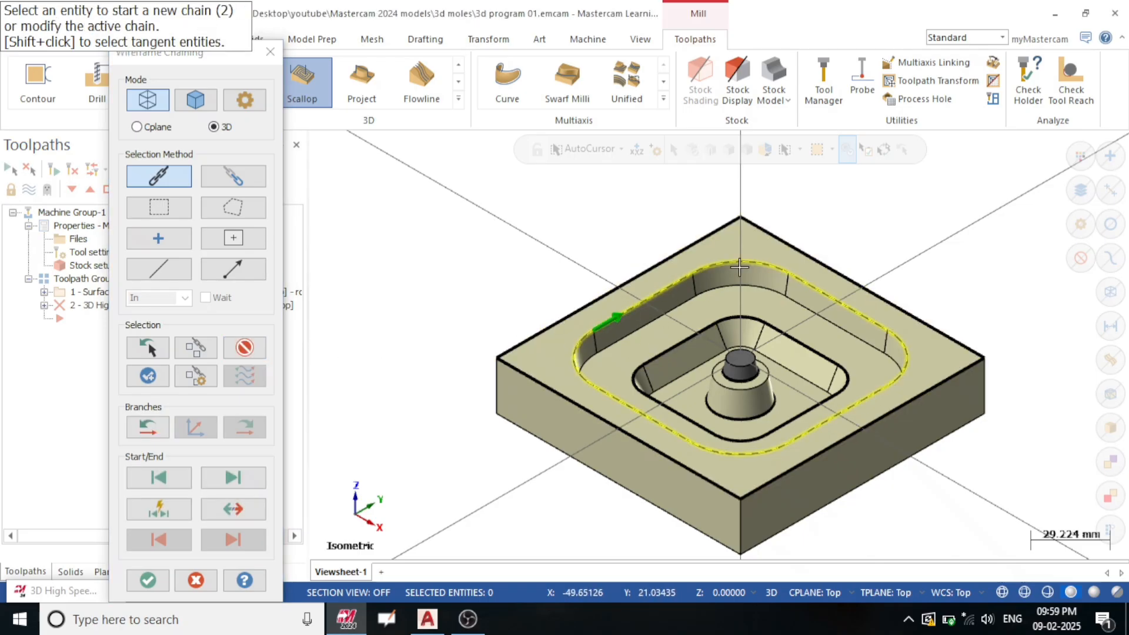
scroll(892, 323, "up", 4)
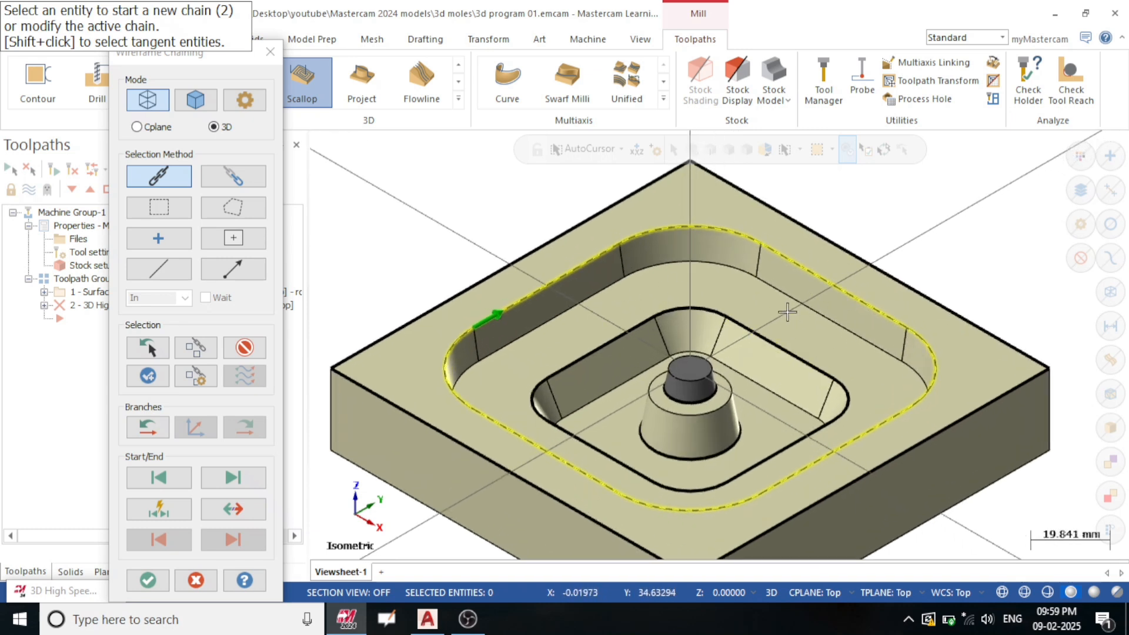
scroll(786, 312, "down", 1)
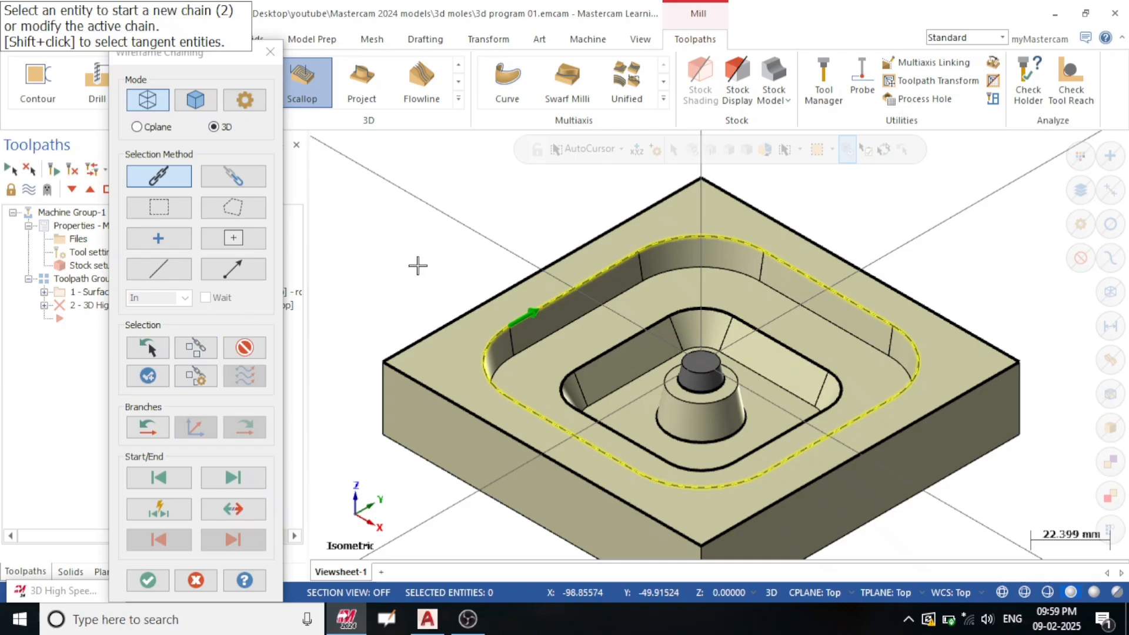
left_click(148, 580)
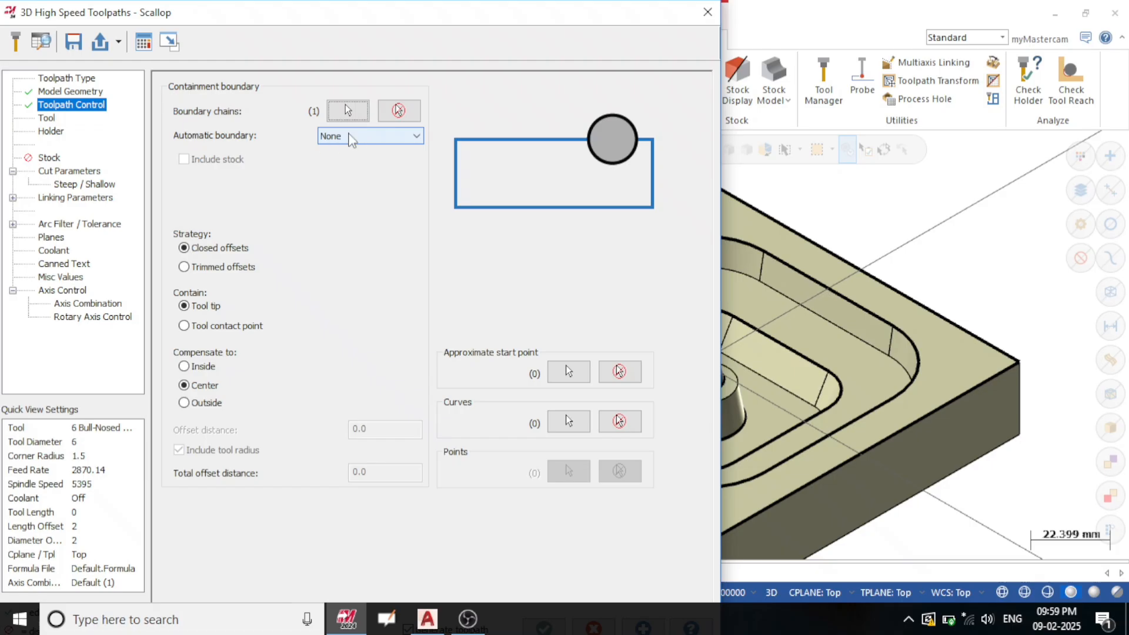
Step: Leave the automatic boundary at None and compensate the tool to the inside of the containment boundary
left_click(353, 138)
left_click(351, 135)
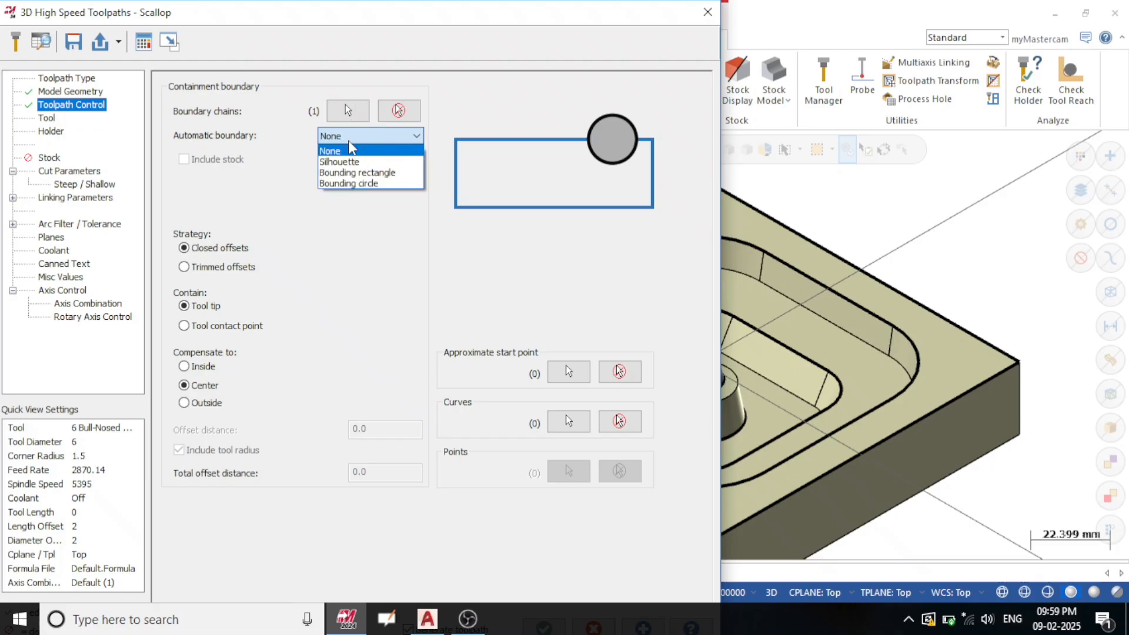
left_click(351, 151)
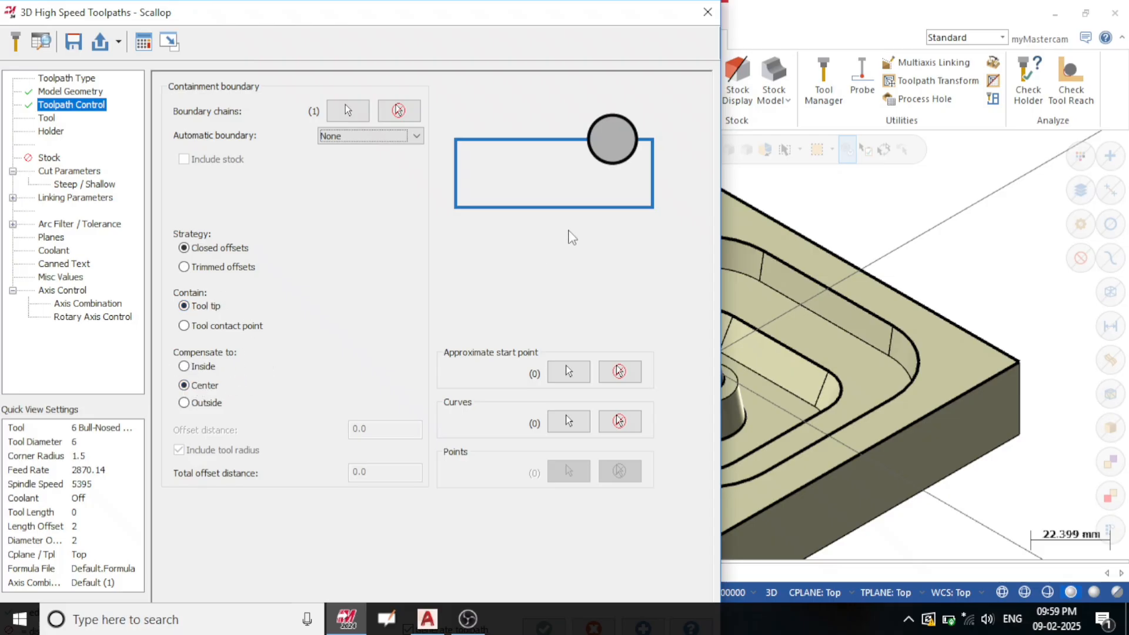
left_click(200, 367)
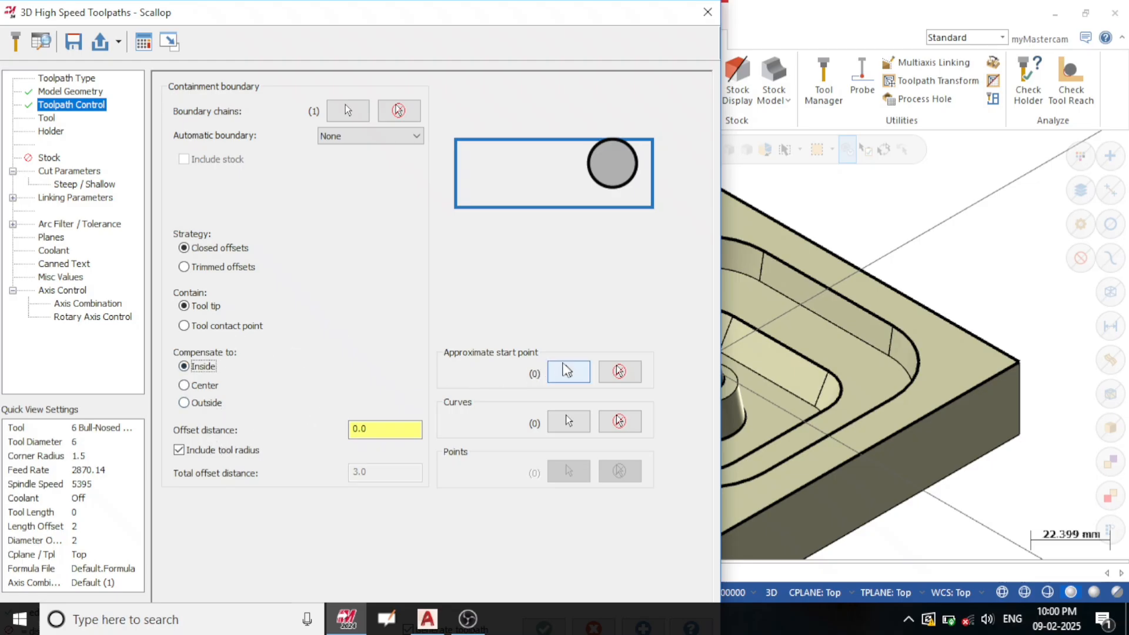
Step: Define the approximate start point at the pocket rim's corner arc endpoint, X-50.75, Y-25.75
left_click(567, 371)
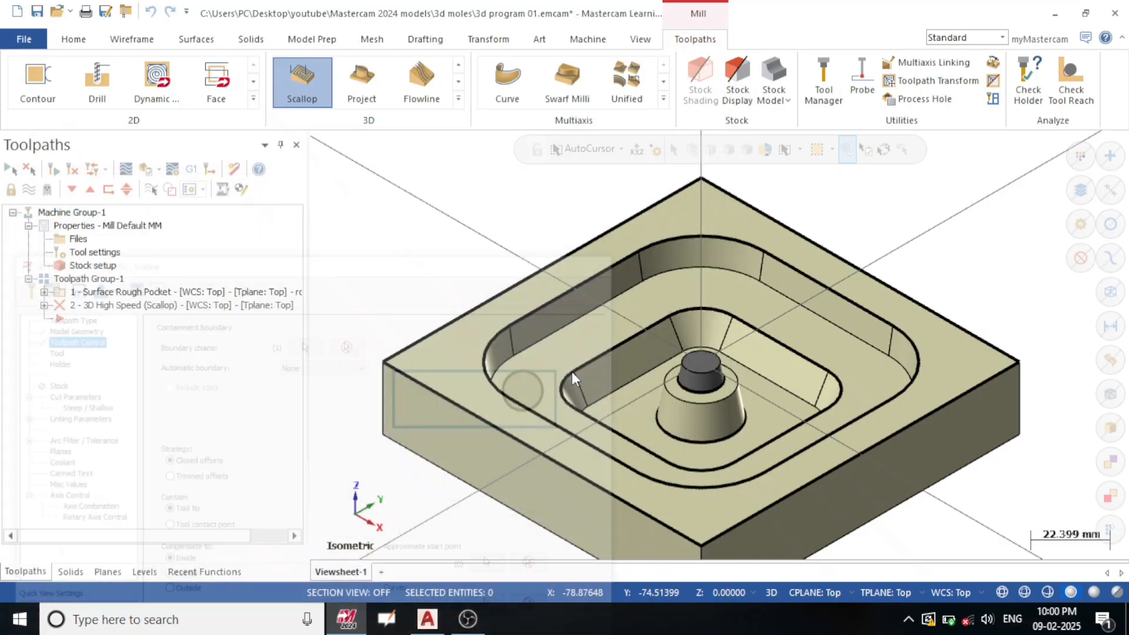
left_click(510, 326)
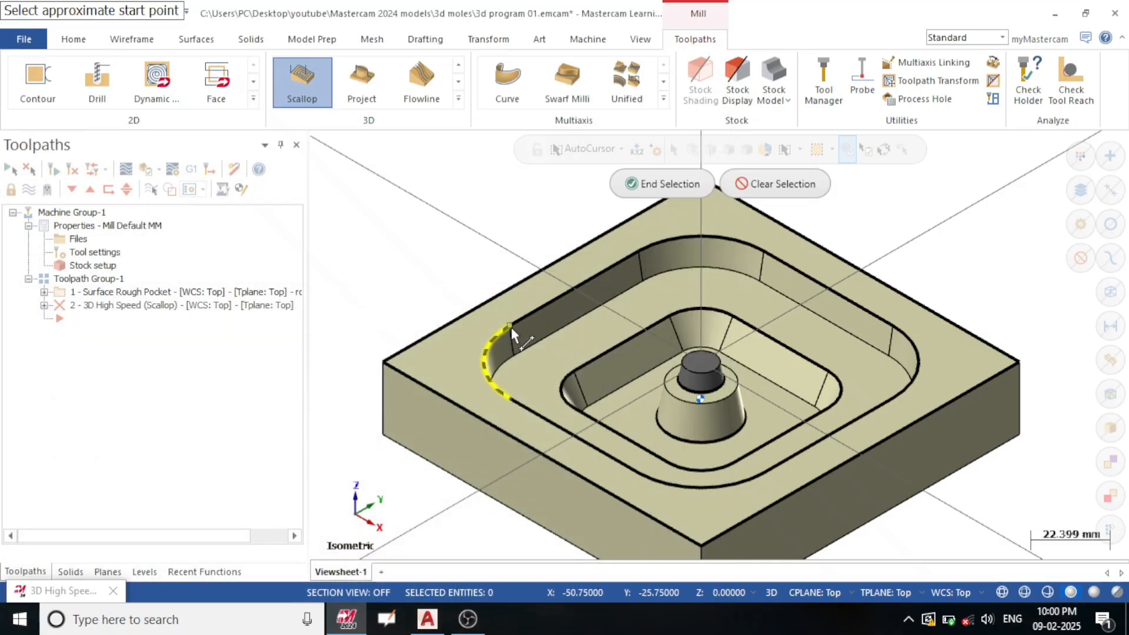
left_click(669, 184)
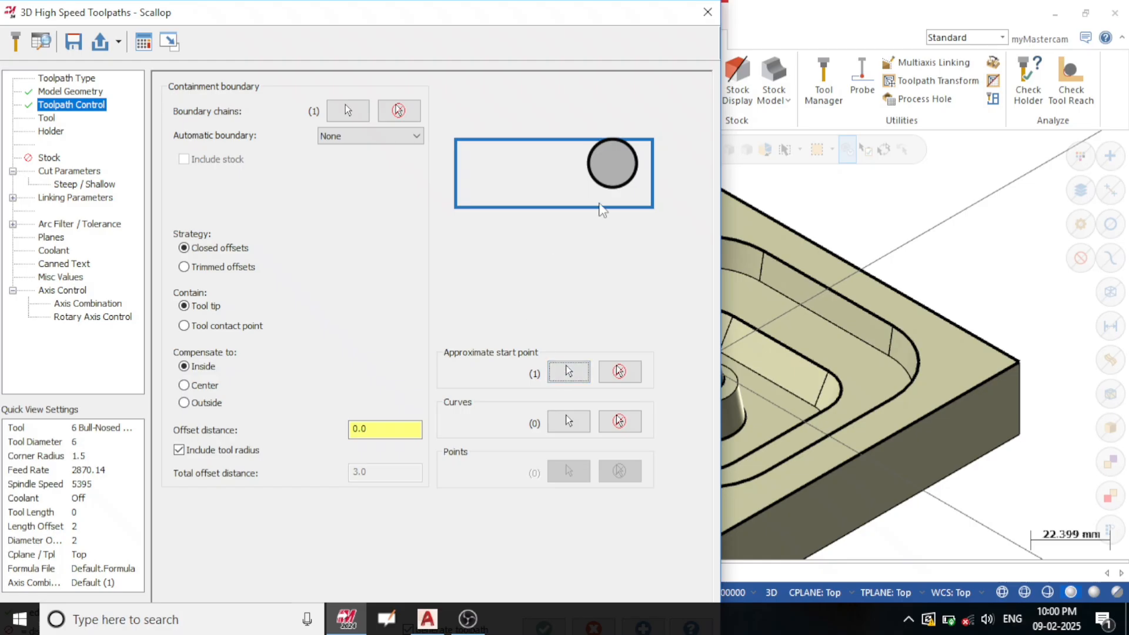
Step: Use the 6 mm Bull-Nosed Endmill with 1.5 mm corner radius as the toolpath's tool
left_click(45, 119)
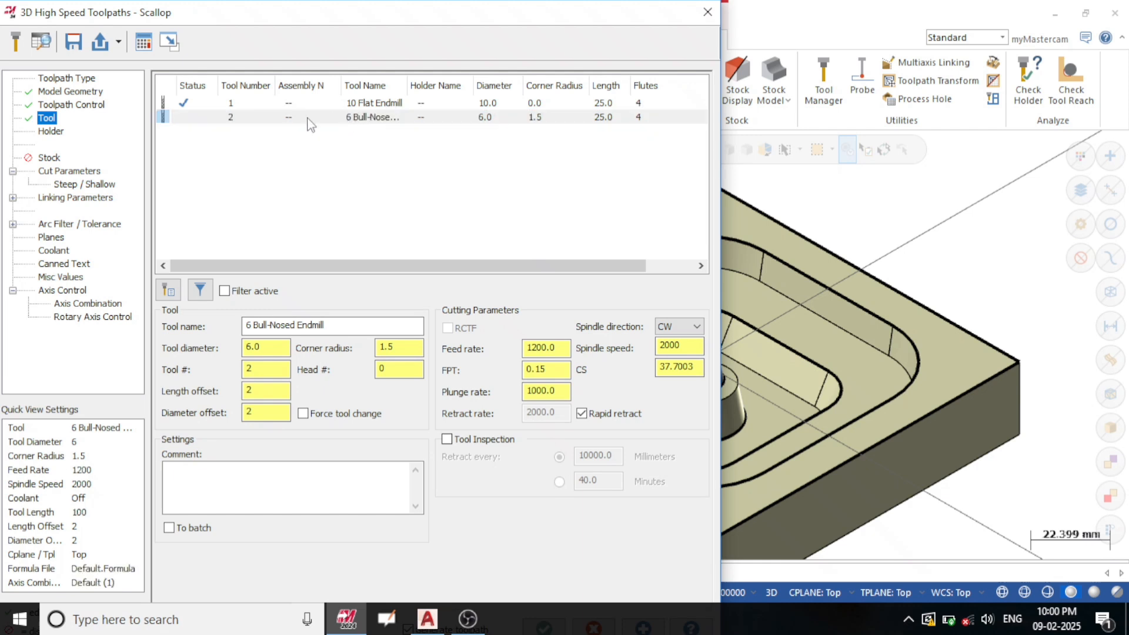
right_click(254, 149)
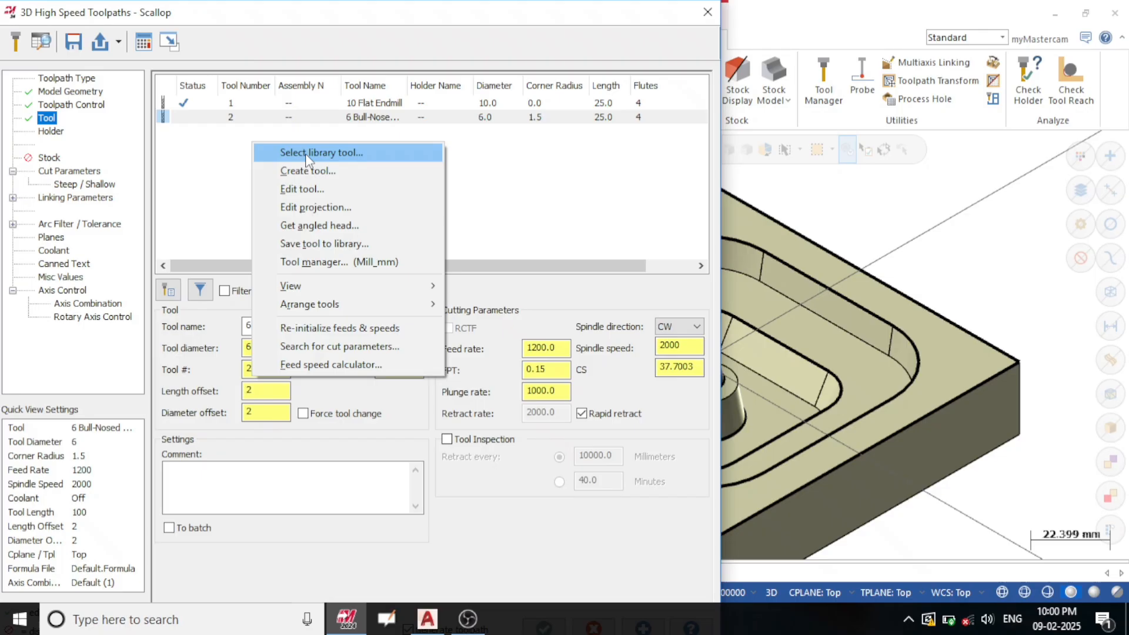
Step: In the cut parameters, keep the One Way cutting method, turn off reverse cut order and set the stepover to 0.5 mm
left_click(54, 171)
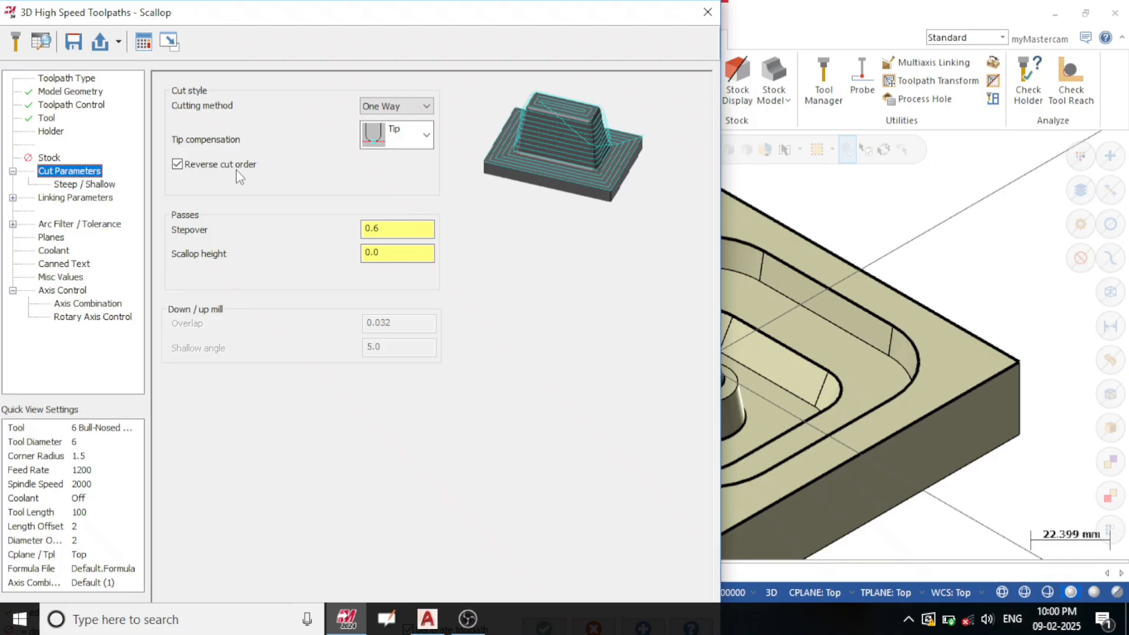
left_click(429, 109)
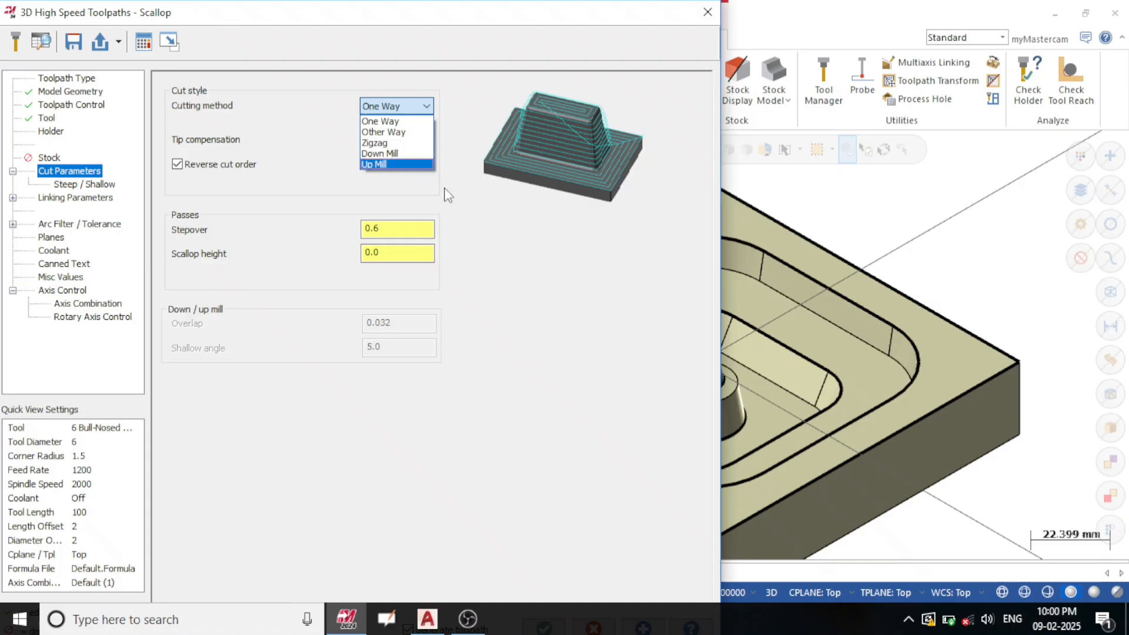
left_click(333, 125)
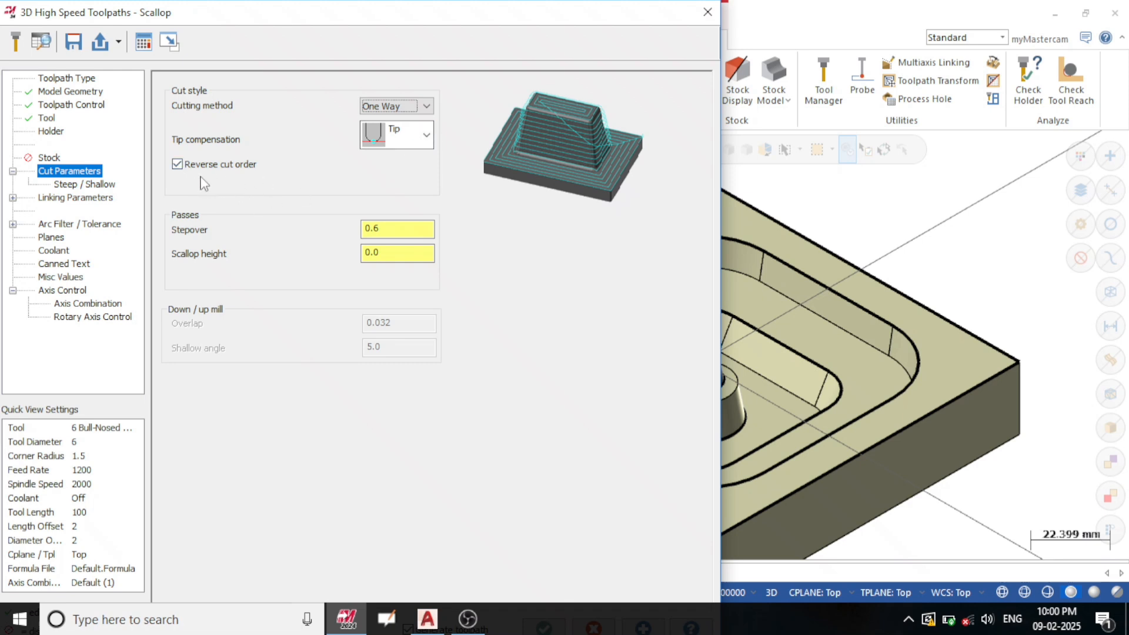
left_click(177, 165)
left_click(404, 228)
key("BackSpace")
type("5")
left_click(385, 250)
Step: Limit the Z depth to a minimum of 0 and a maximum of -25 mm, picked at the block's bottom corner
left_click(75, 190)
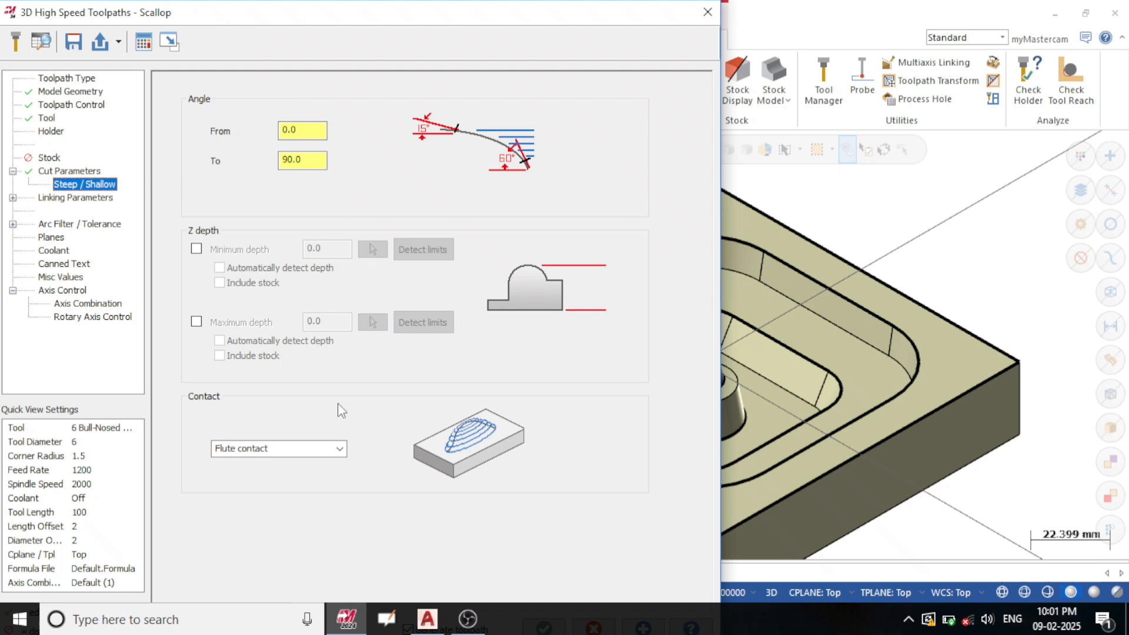
left_click(196, 249)
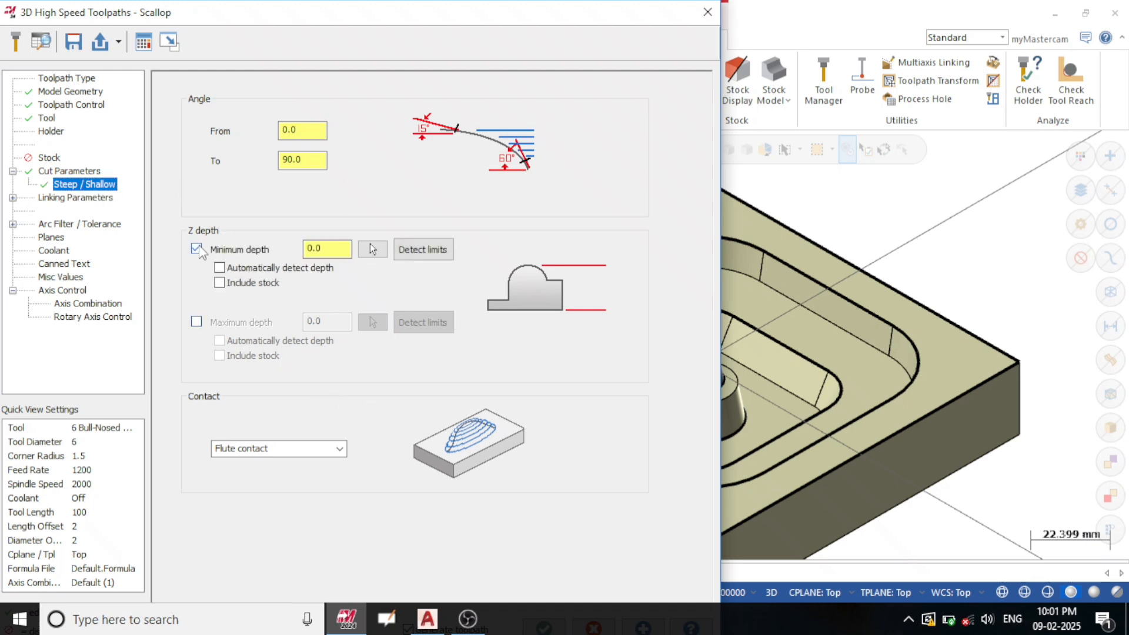
left_click(196, 322)
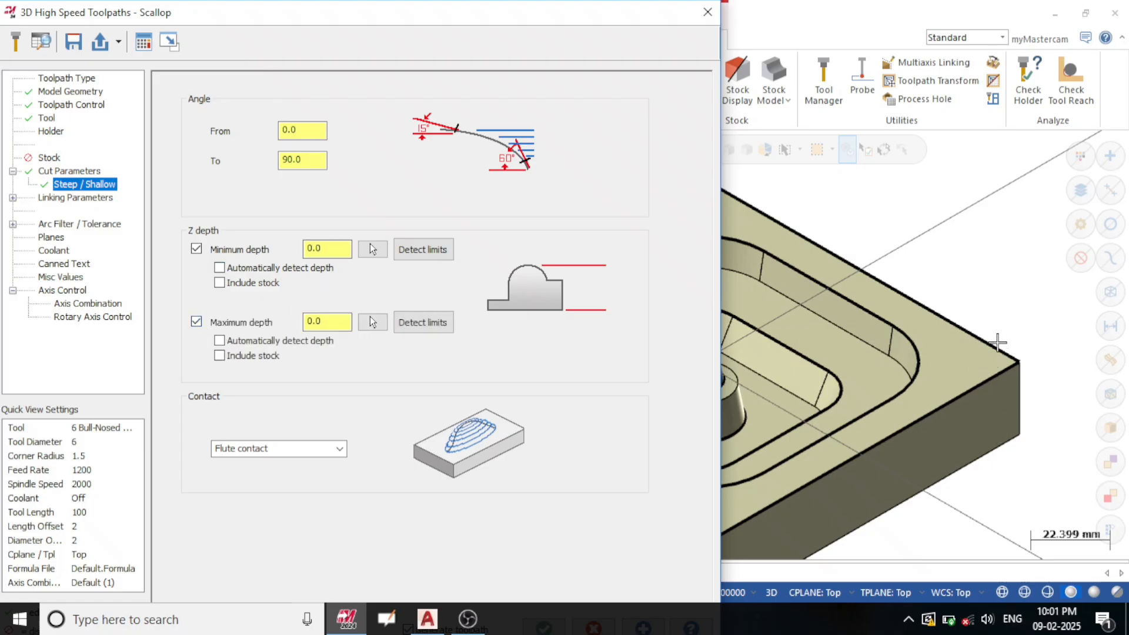
left_click(372, 322)
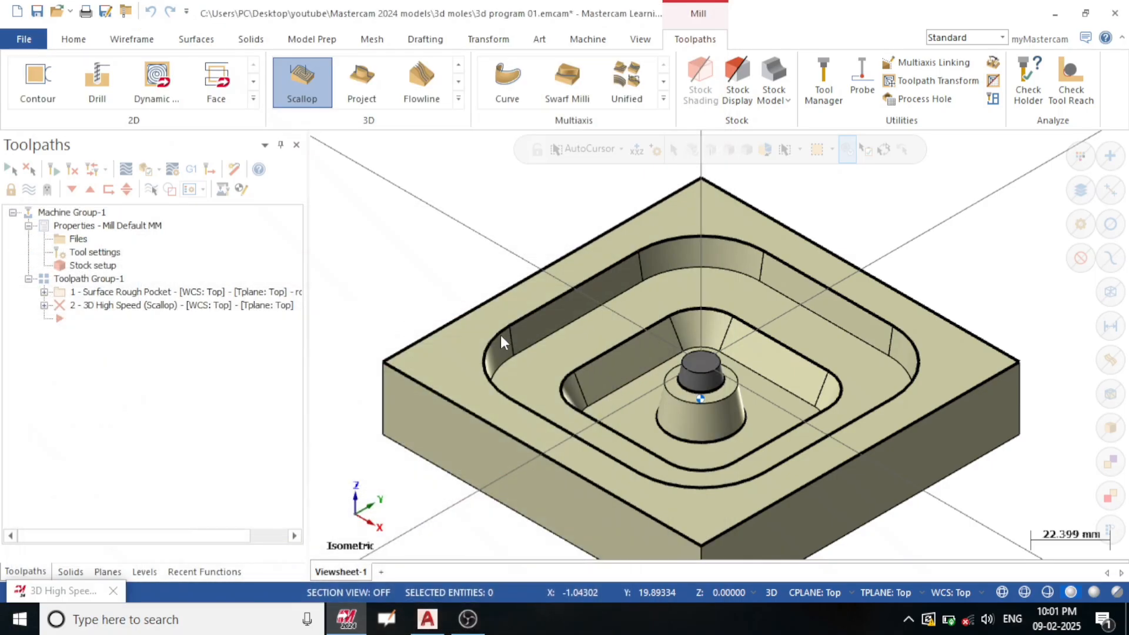
left_click(1019, 435)
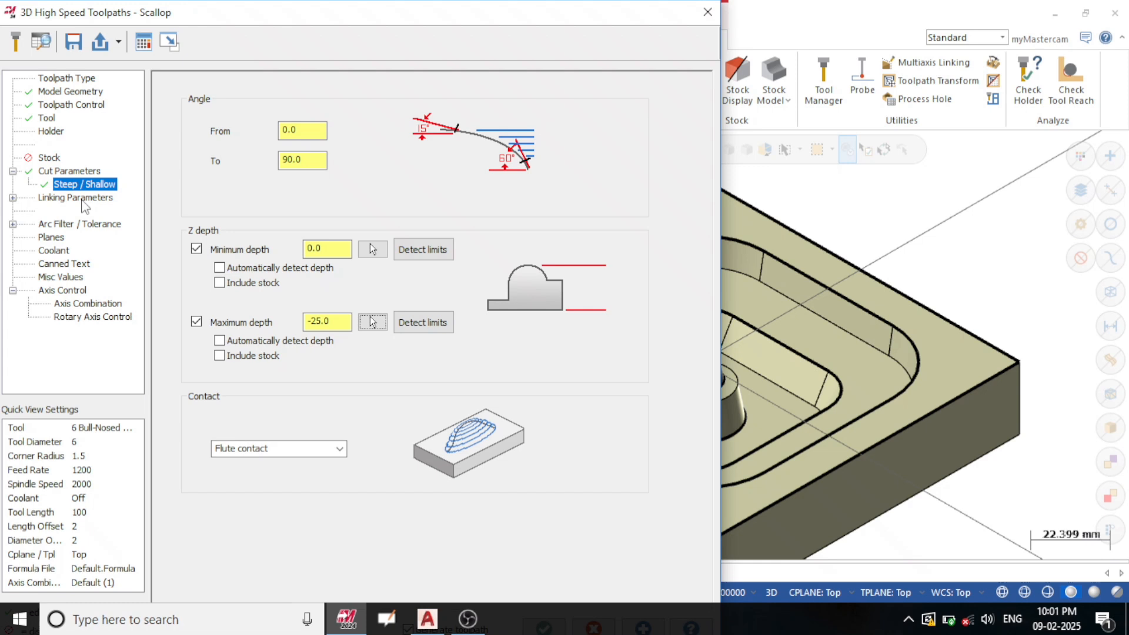
Step: In the linking parameters, set the retract type to Minimum Vertical Retract and the transition type to Ramp
left_click(82, 201)
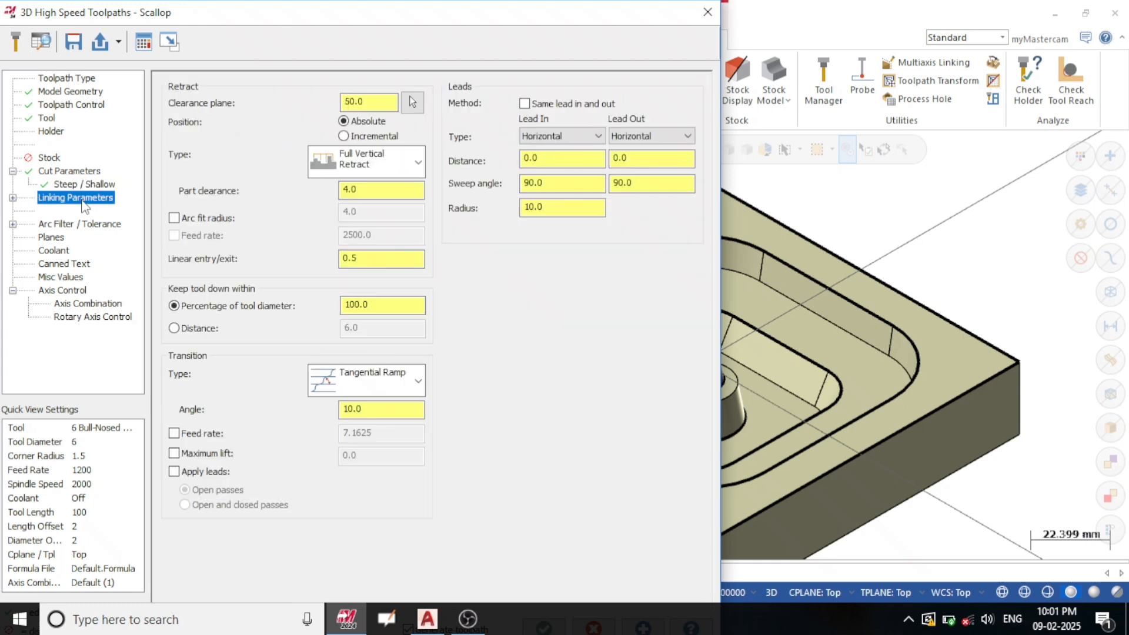
left_click(415, 164)
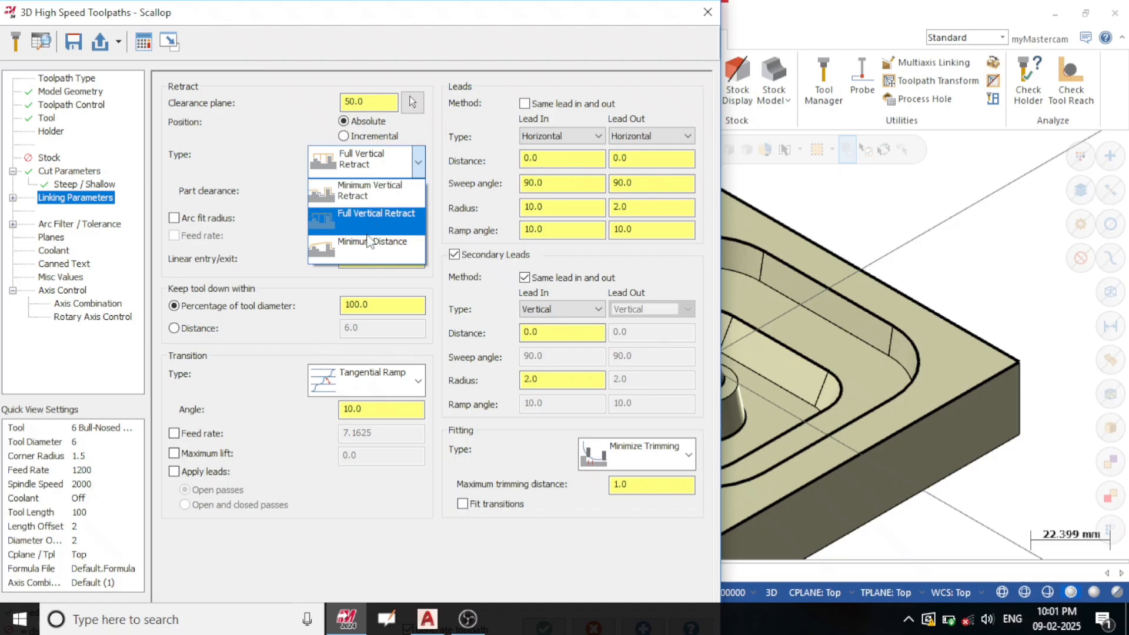
left_click(363, 199)
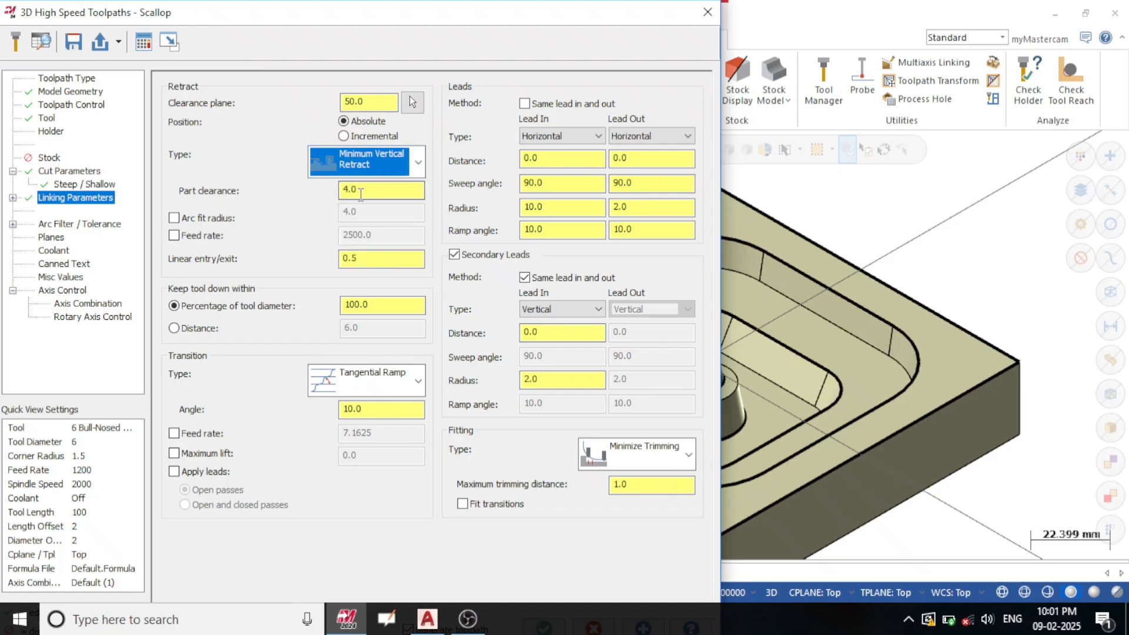
left_click(418, 381)
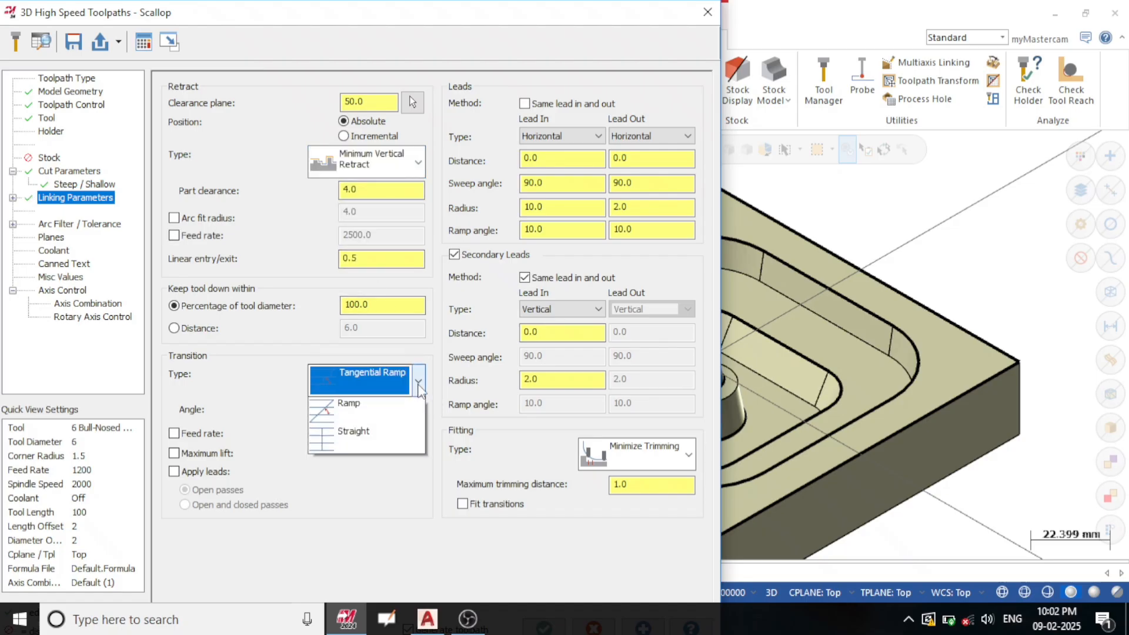
left_click(365, 433)
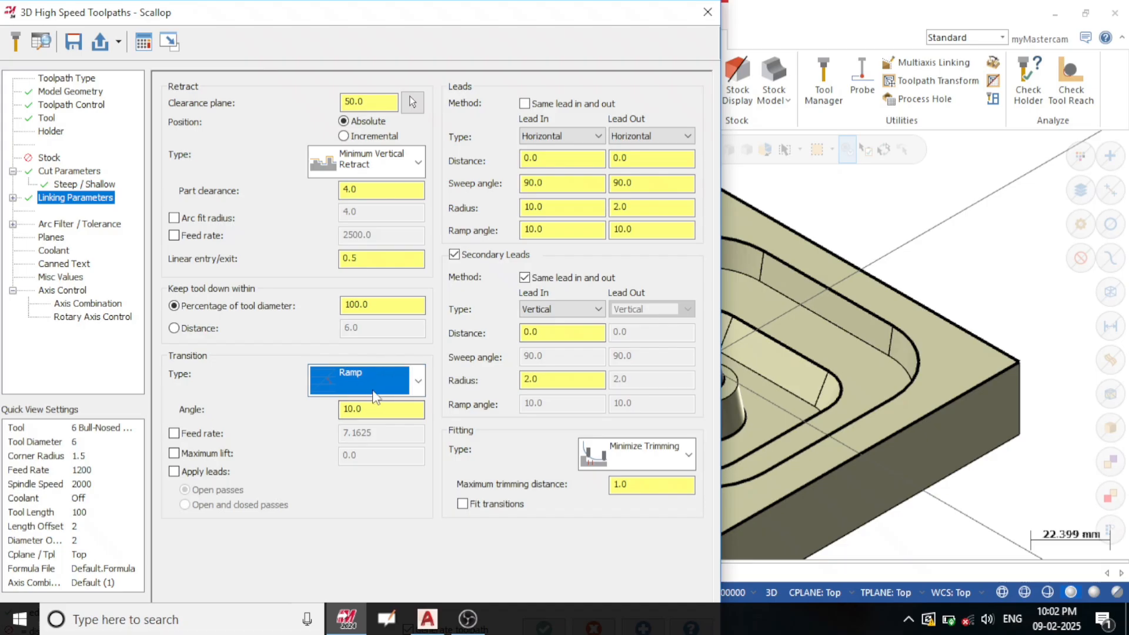
Step: Accept the Scallop parameters with a total tolerance of 0.025 and Top planes to generate the toolpath
left_click(60, 226)
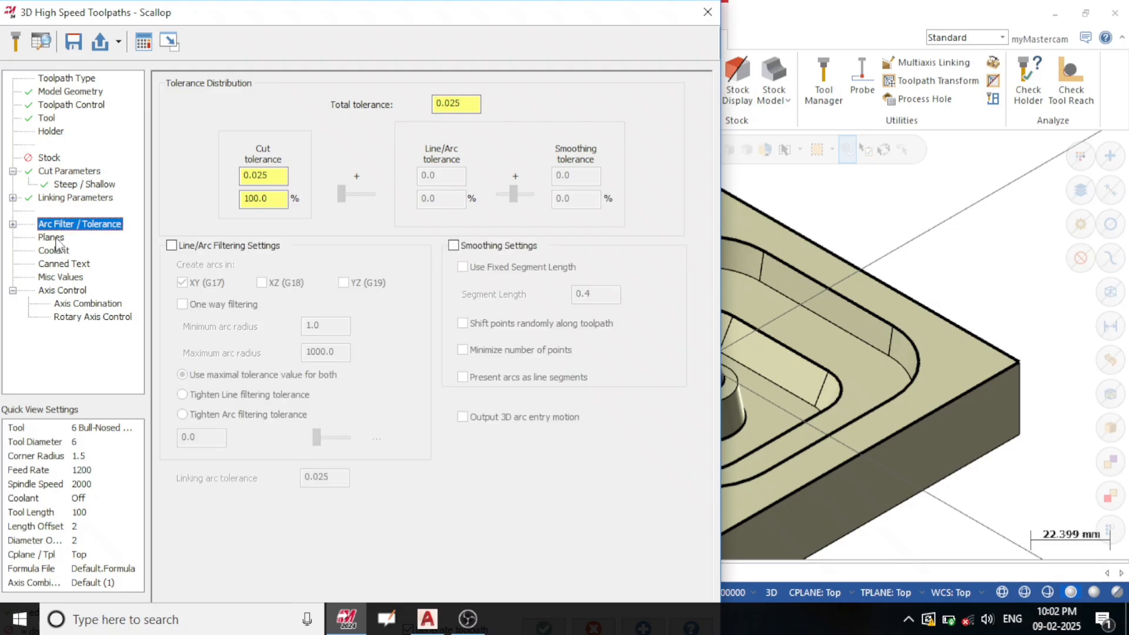
left_click(51, 237)
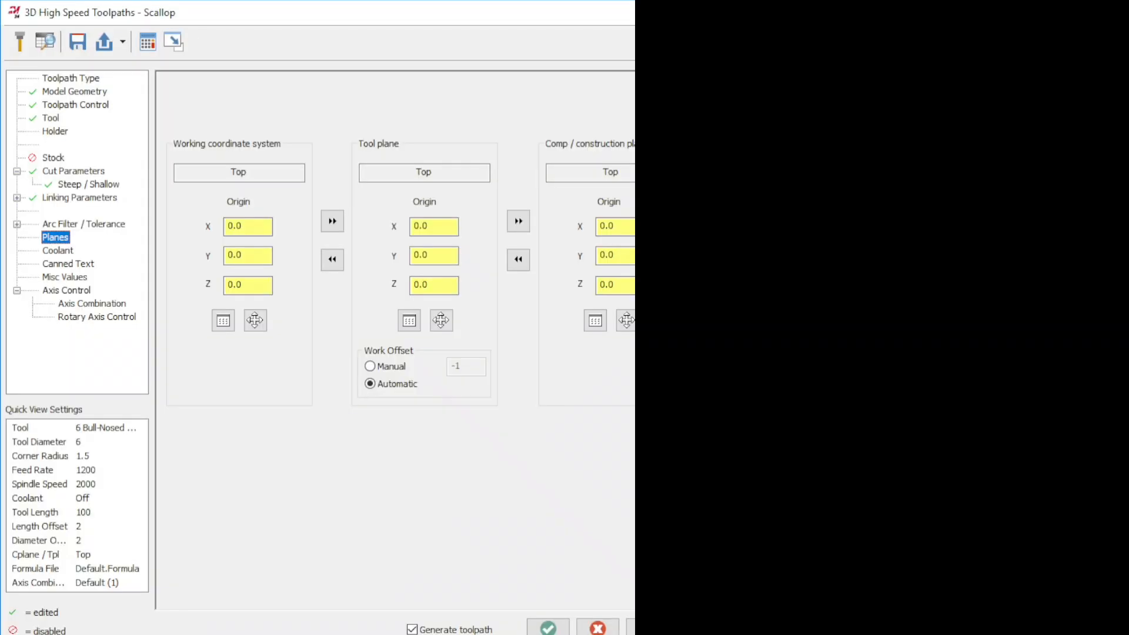
left_click(548, 627)
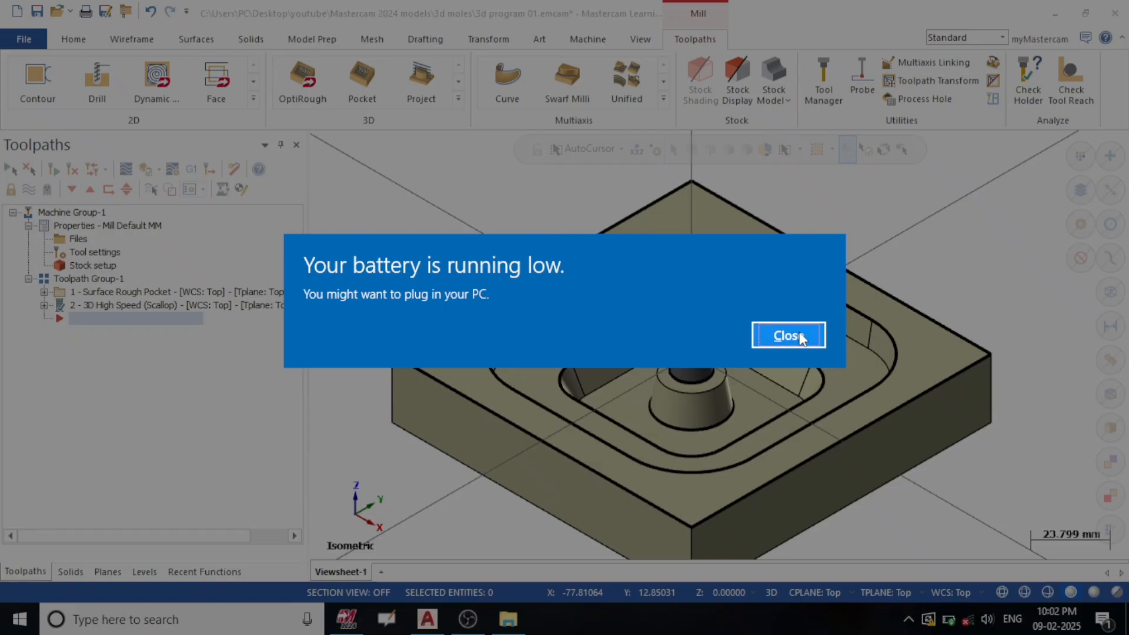
left_click(799, 335)
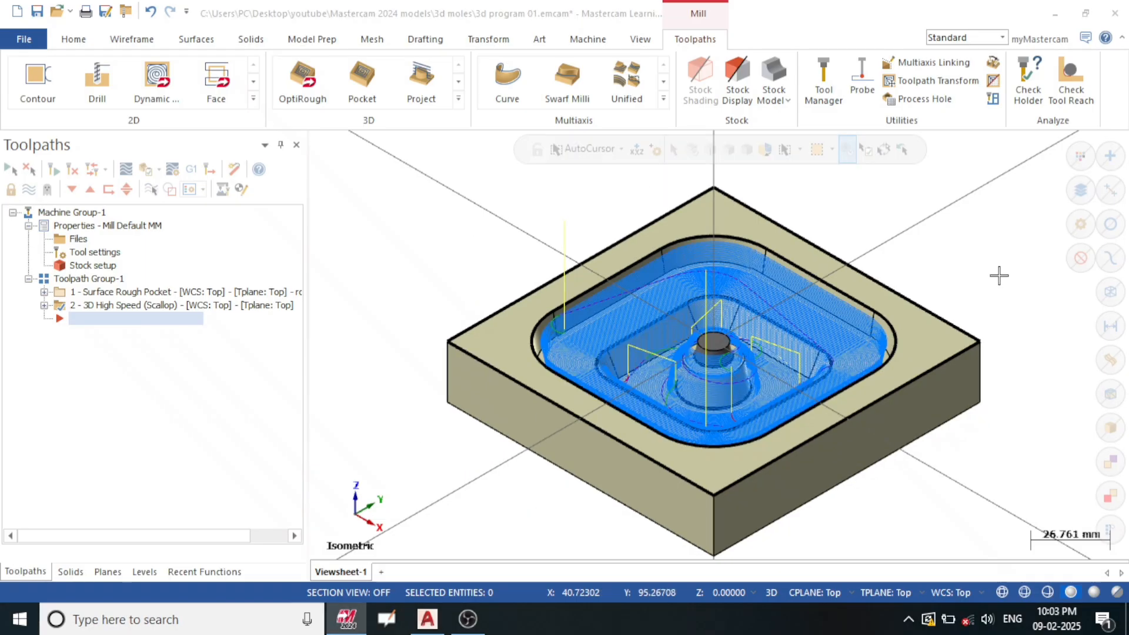
scroll(999, 275, "up", 2)
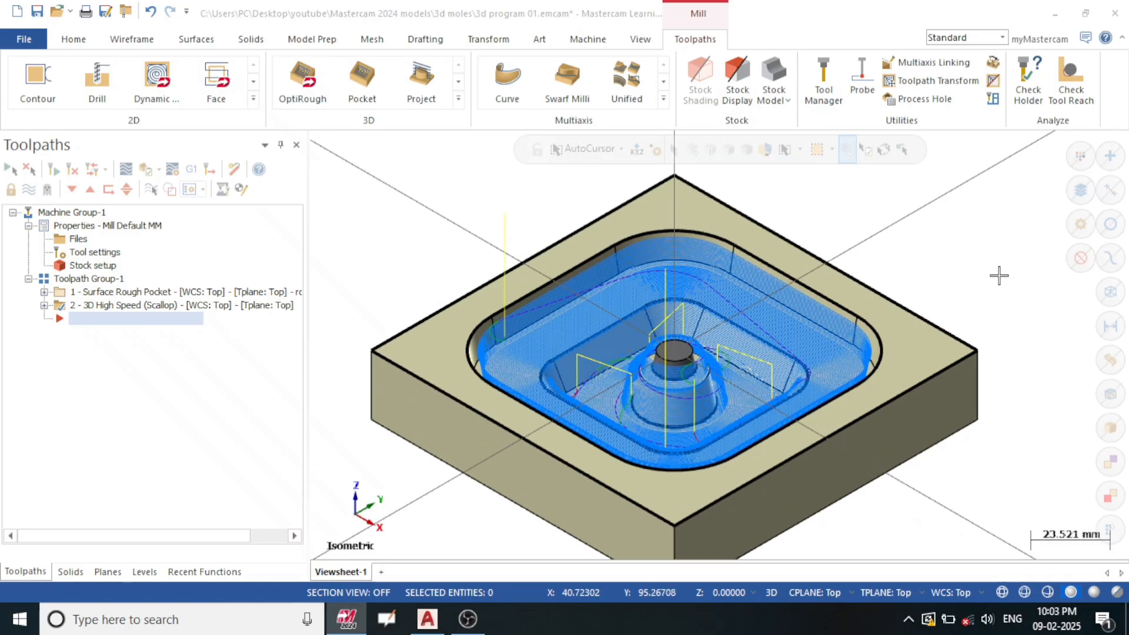
scroll(998, 275, "down", 1)
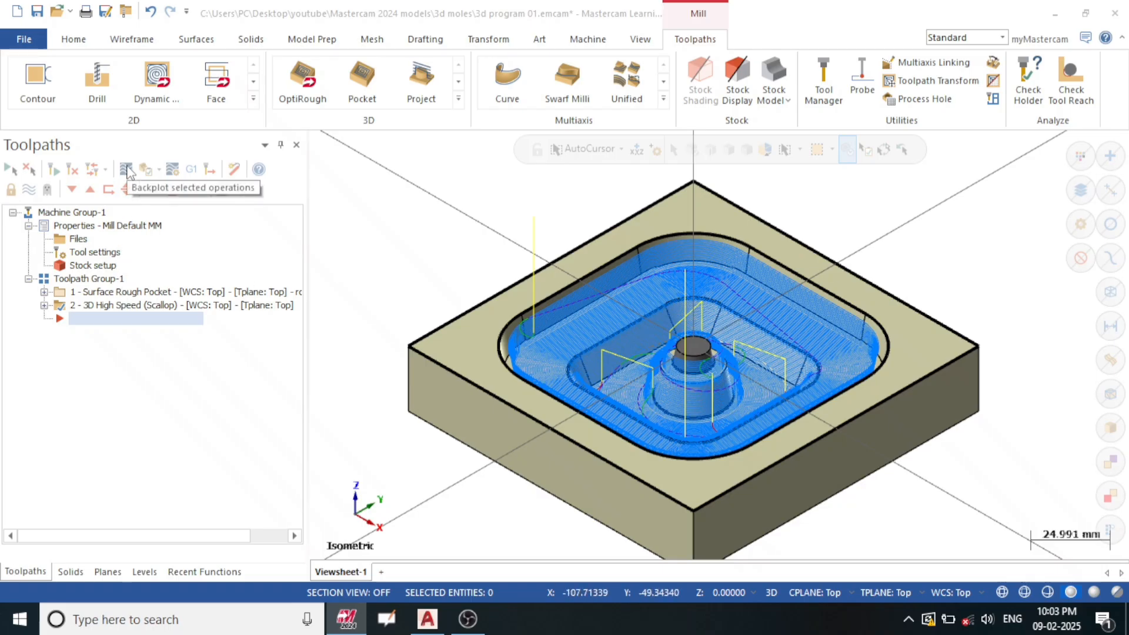
Step: Turn on reverse cut order in the Scallop operation's cut parameters and regenerate the toolpath
left_click(44, 305)
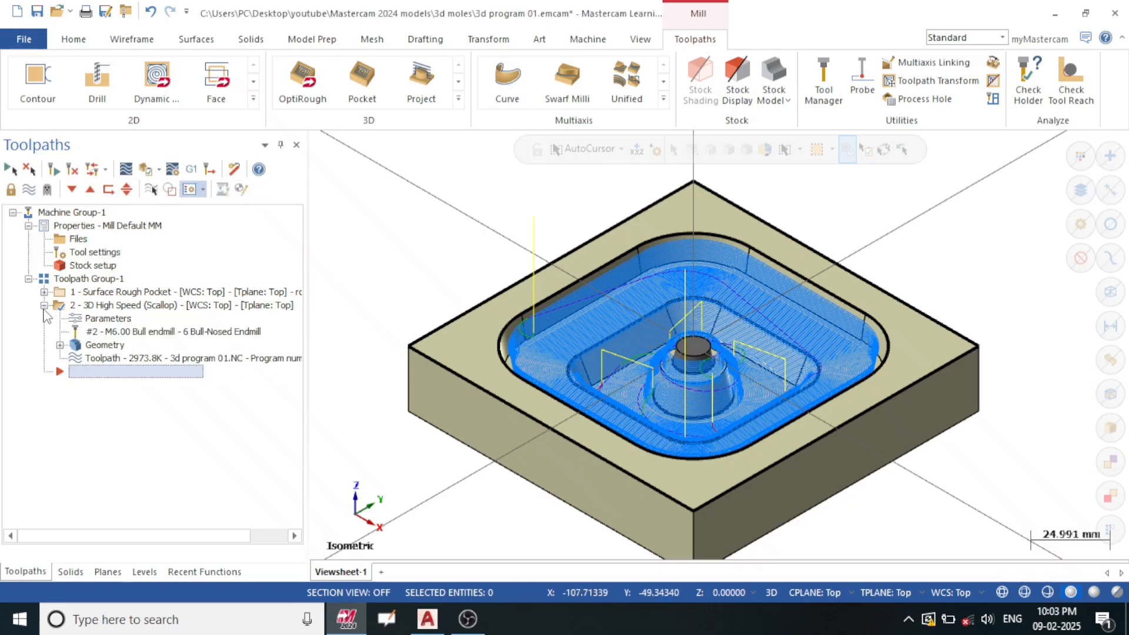
left_click(117, 321)
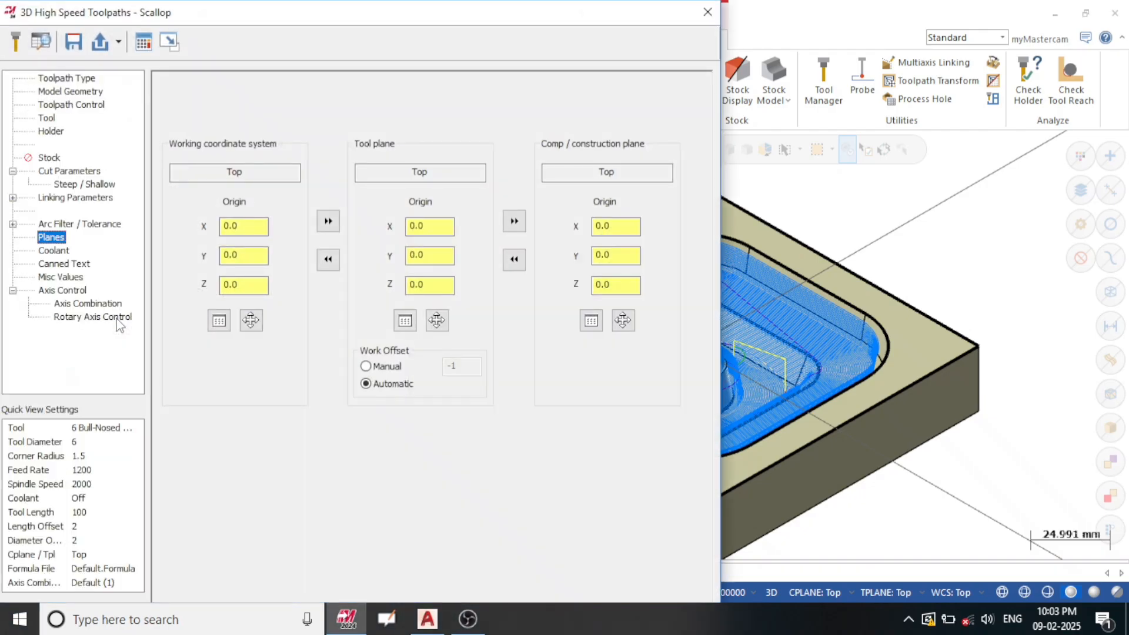
left_click(74, 172)
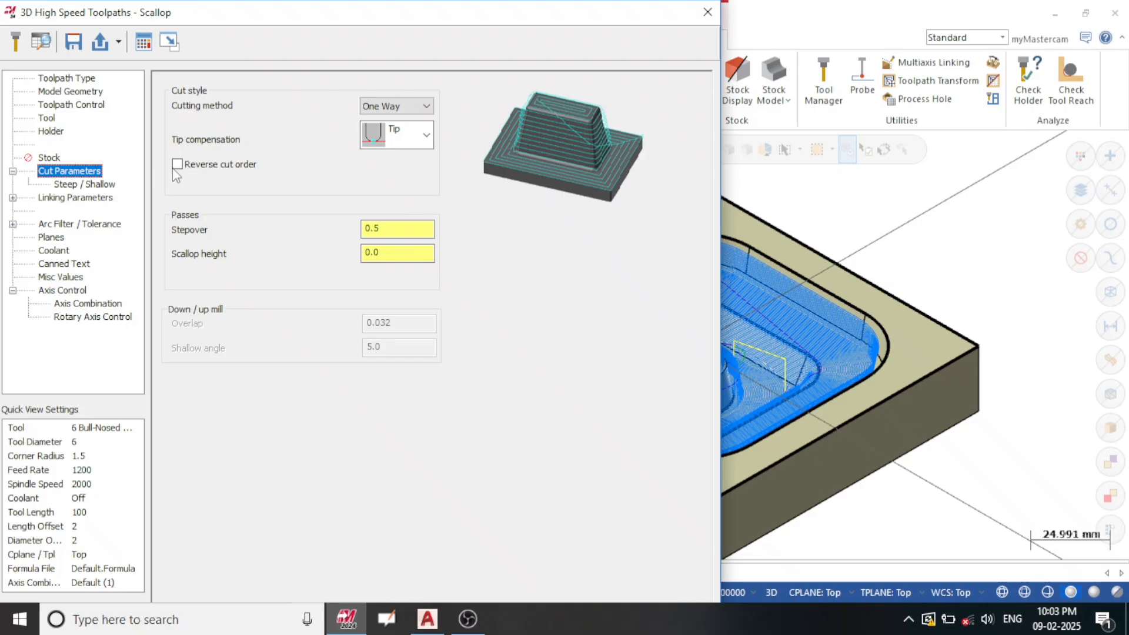
left_click(178, 165)
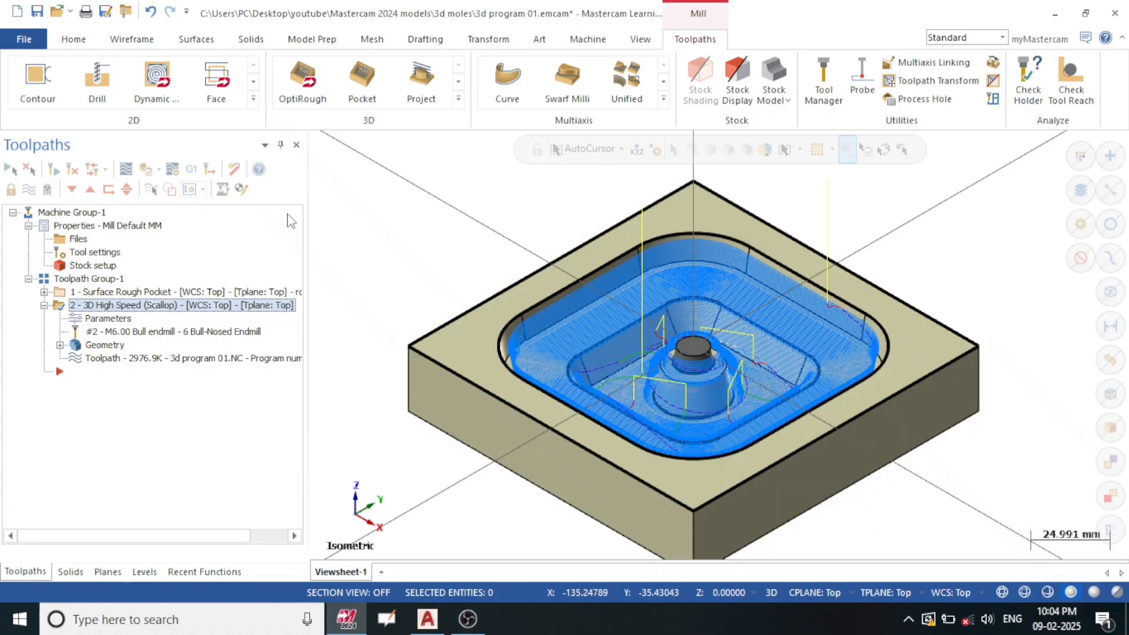
Step: Backplot the Scallop operation to check the tool motion with the reversed cut order
left_click(125, 171)
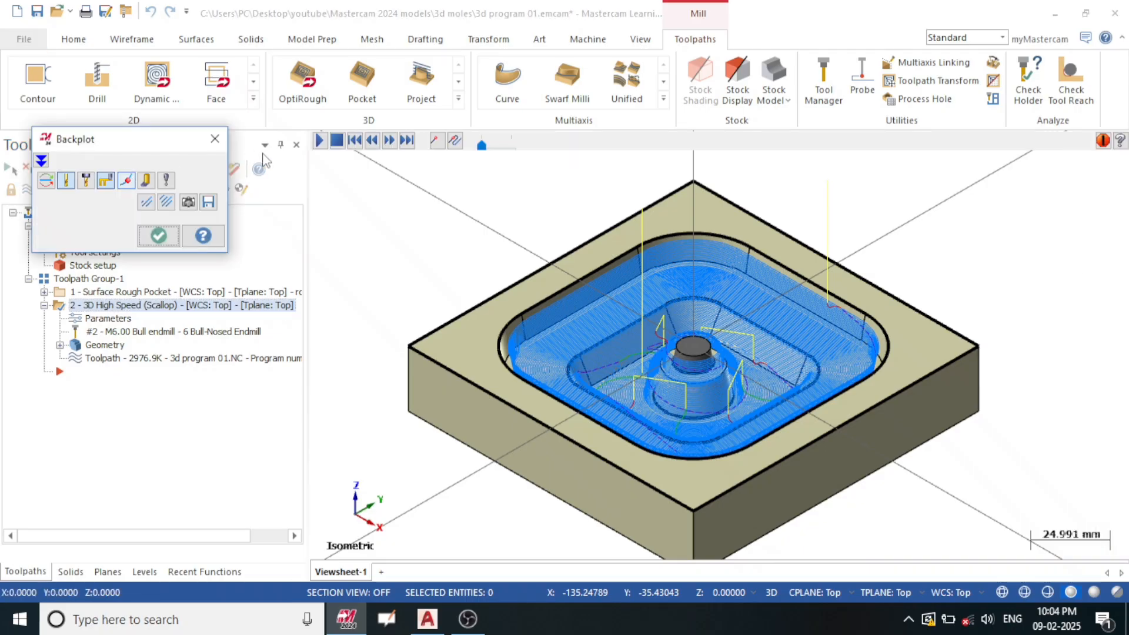
left_click(319, 141)
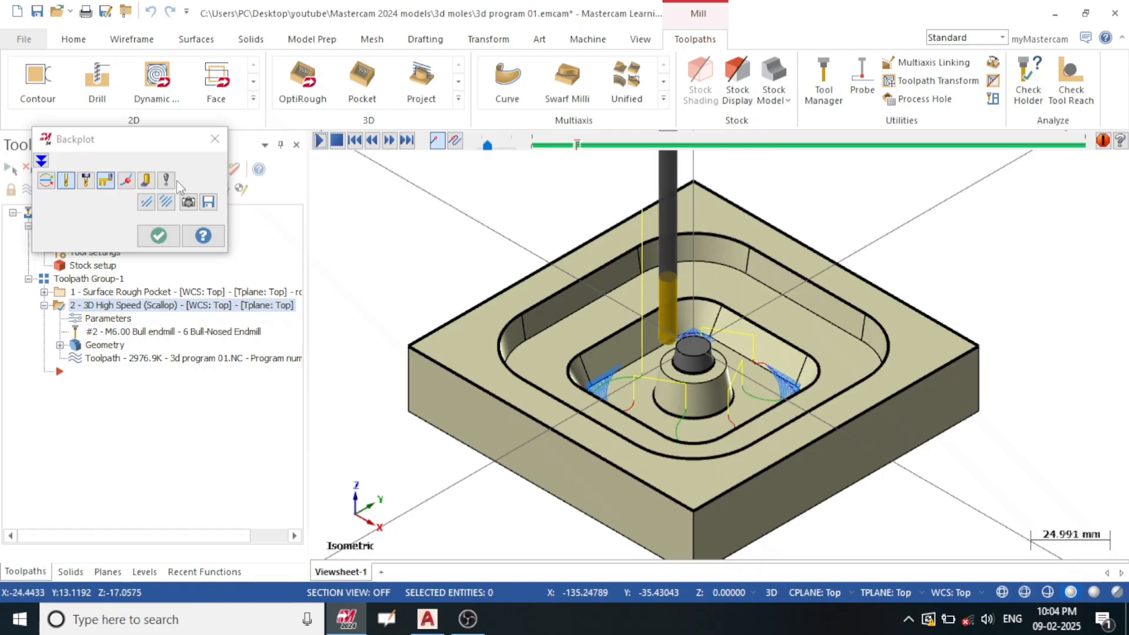
left_click(159, 236)
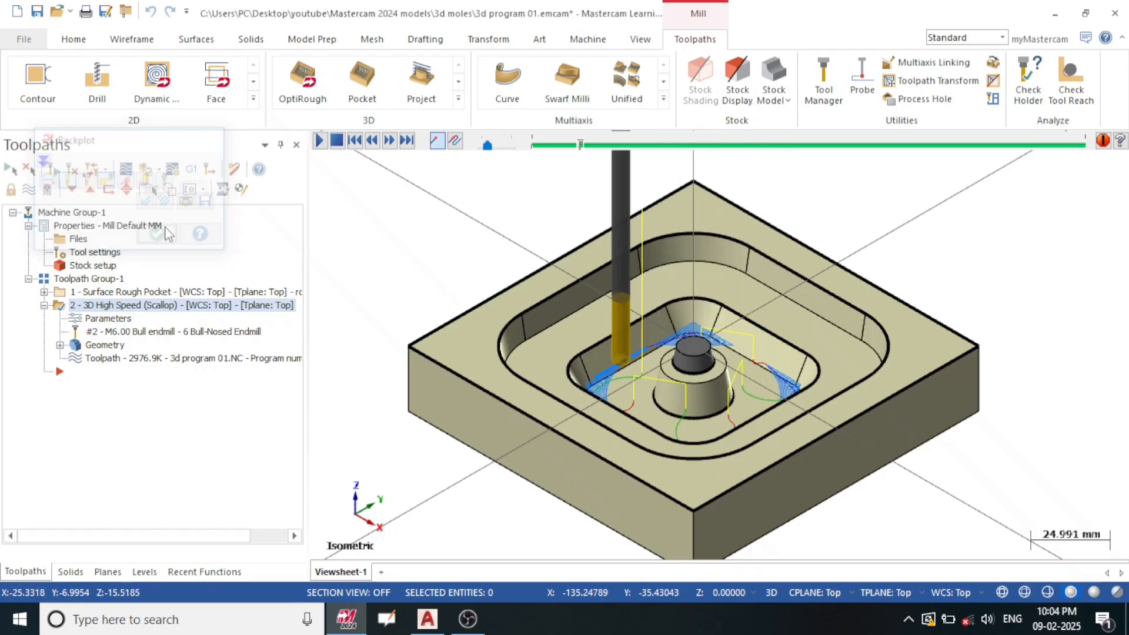
Step: Turn off the minimum and maximum Z depth limits of the Scallop operation and regenerate its toolpath
left_click(100, 322)
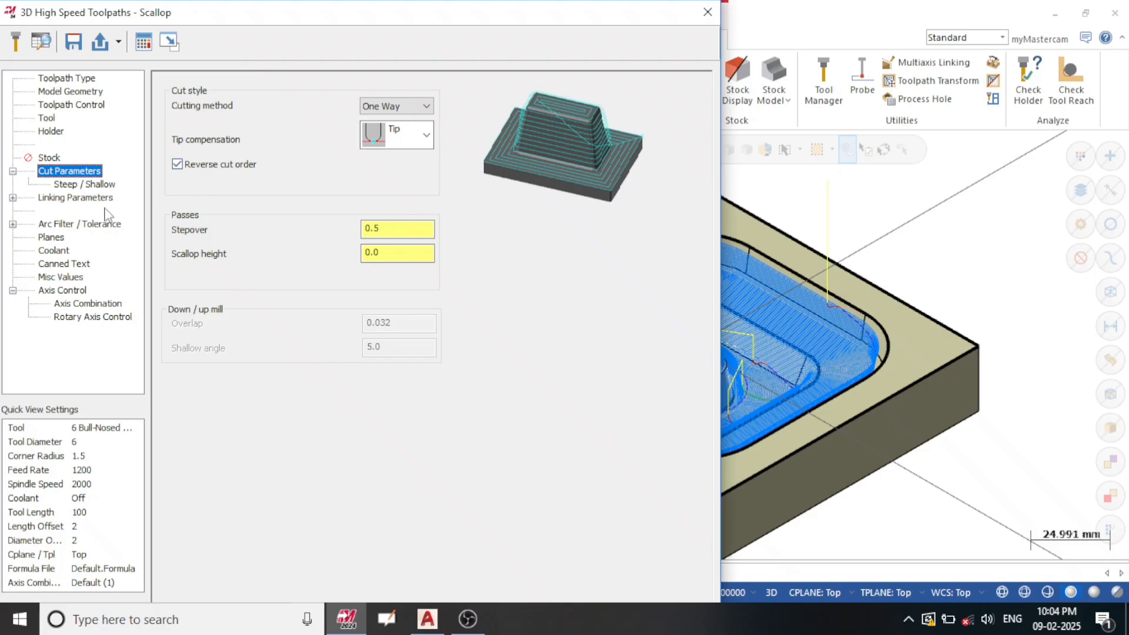
left_click(94, 186)
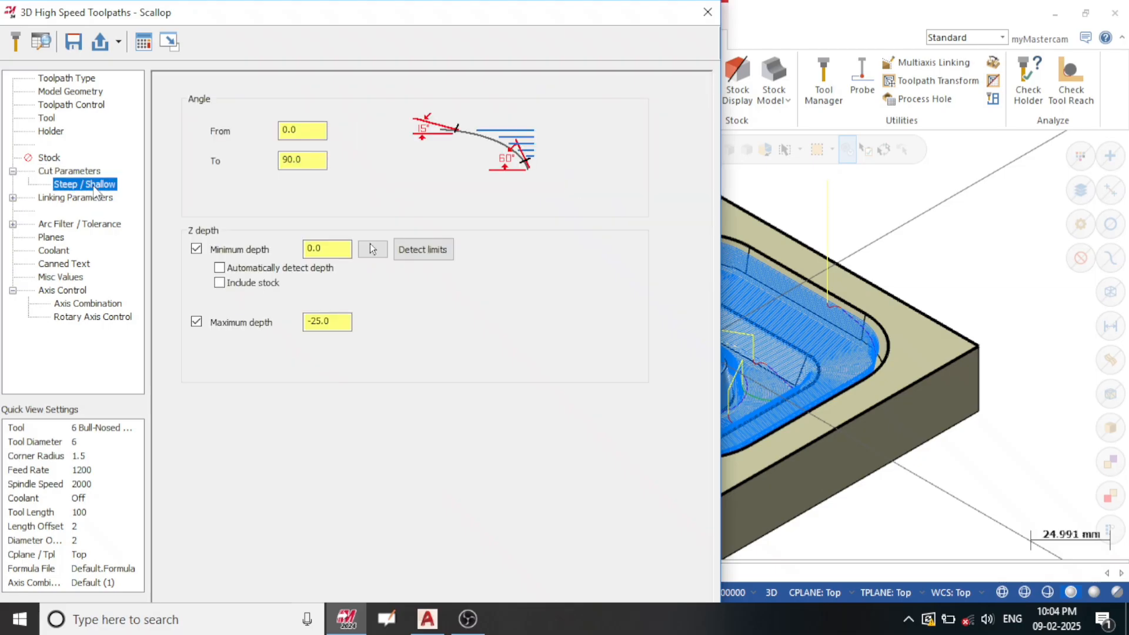
left_click(196, 249)
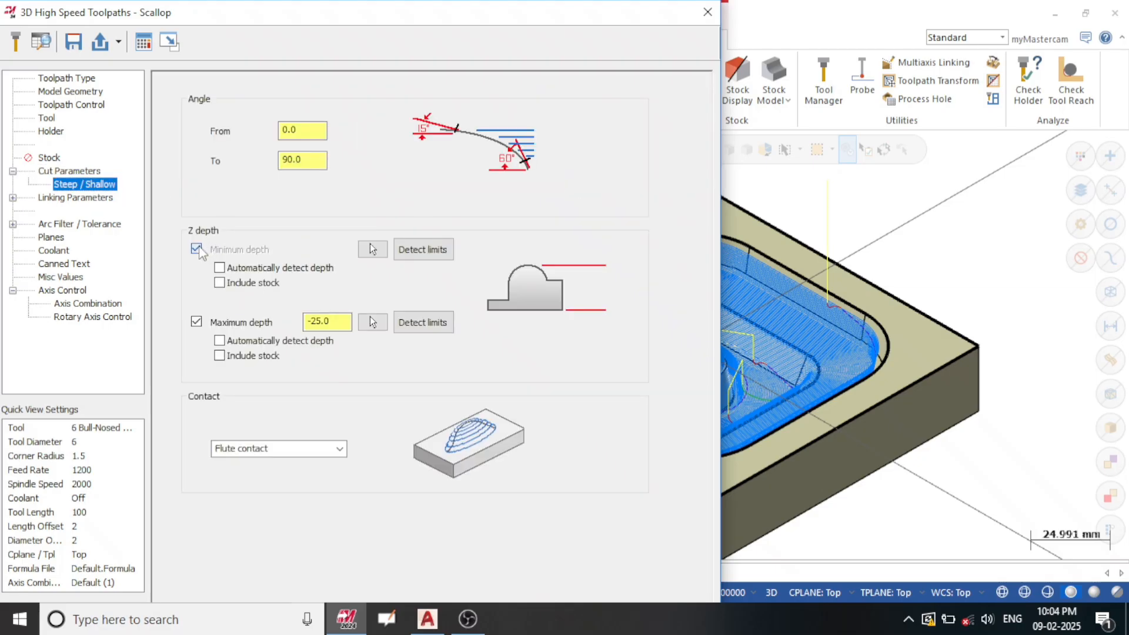
left_click(196, 322)
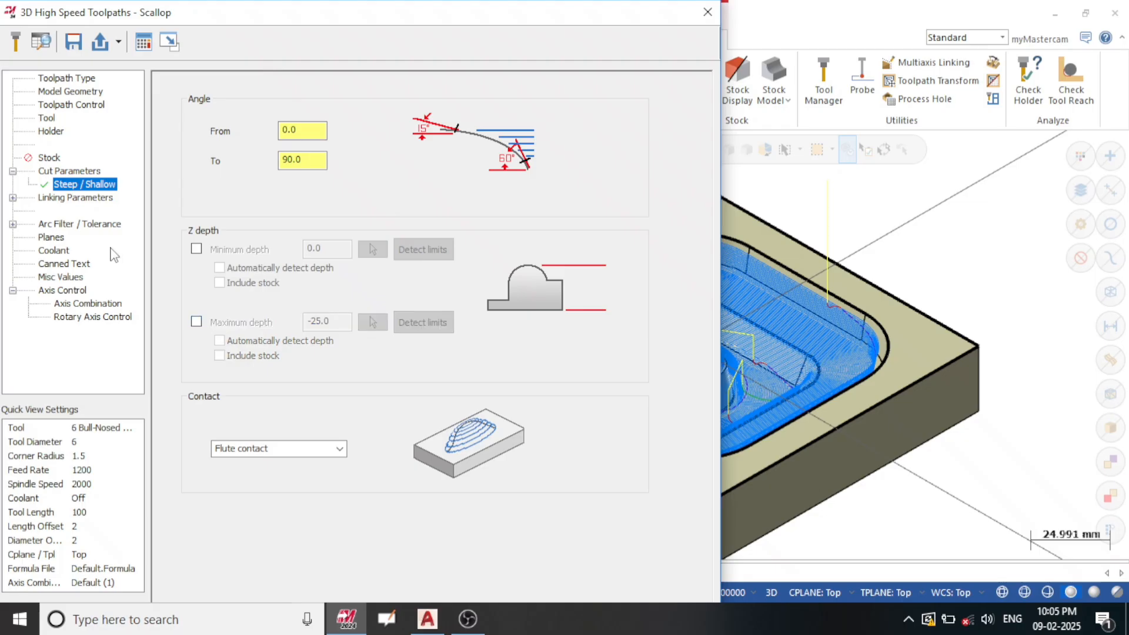
left_click(77, 199)
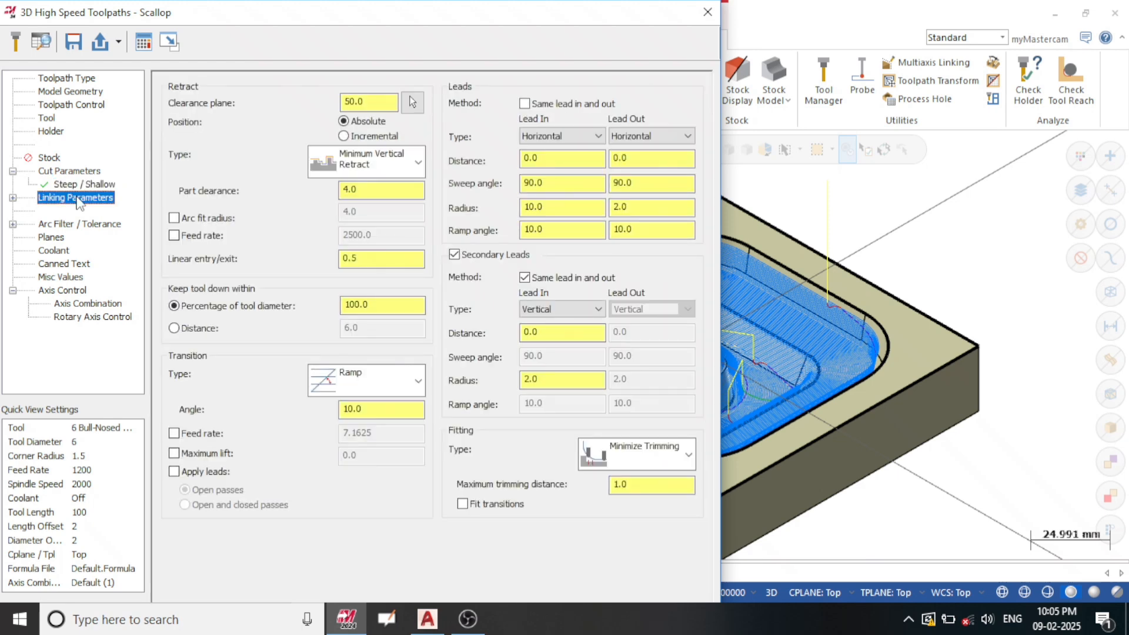
left_click(69, 171)
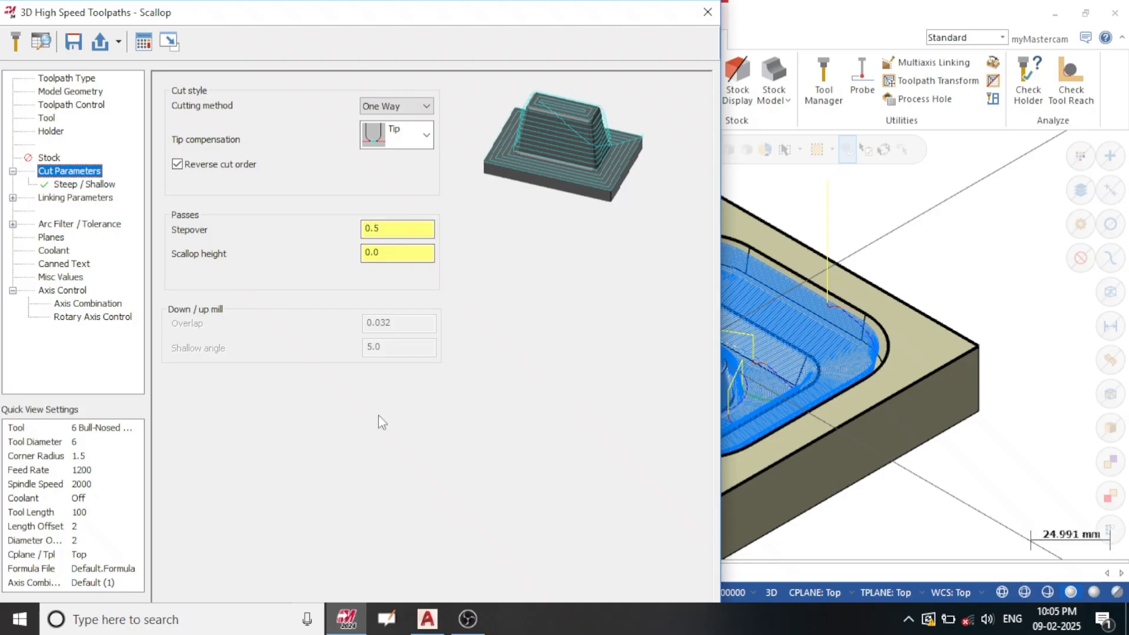
key("Return")
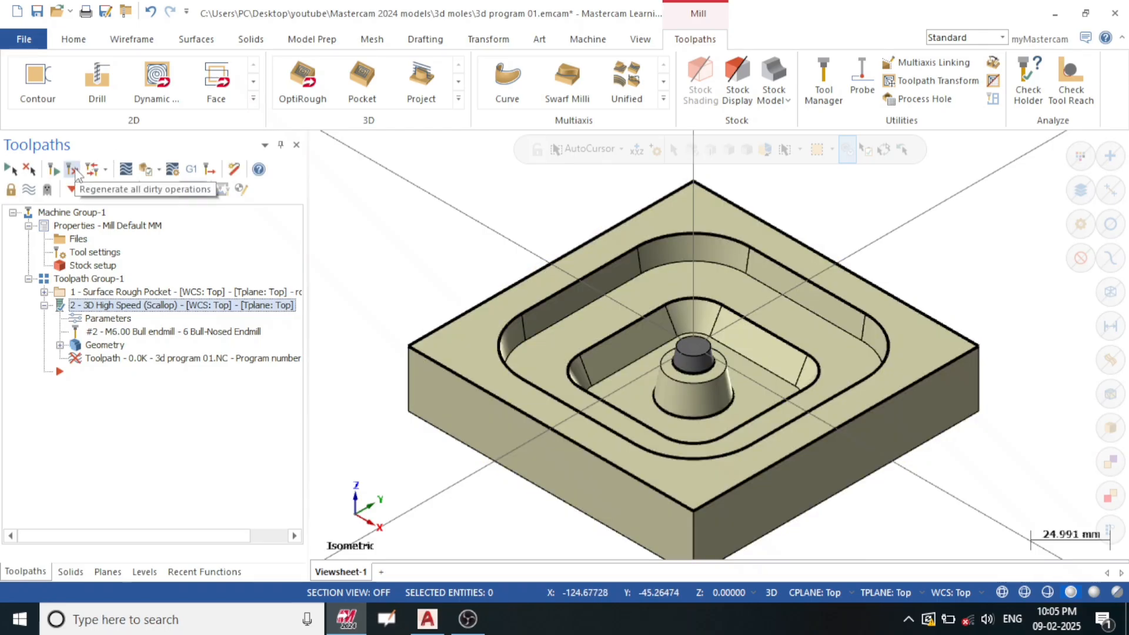
left_click(76, 175)
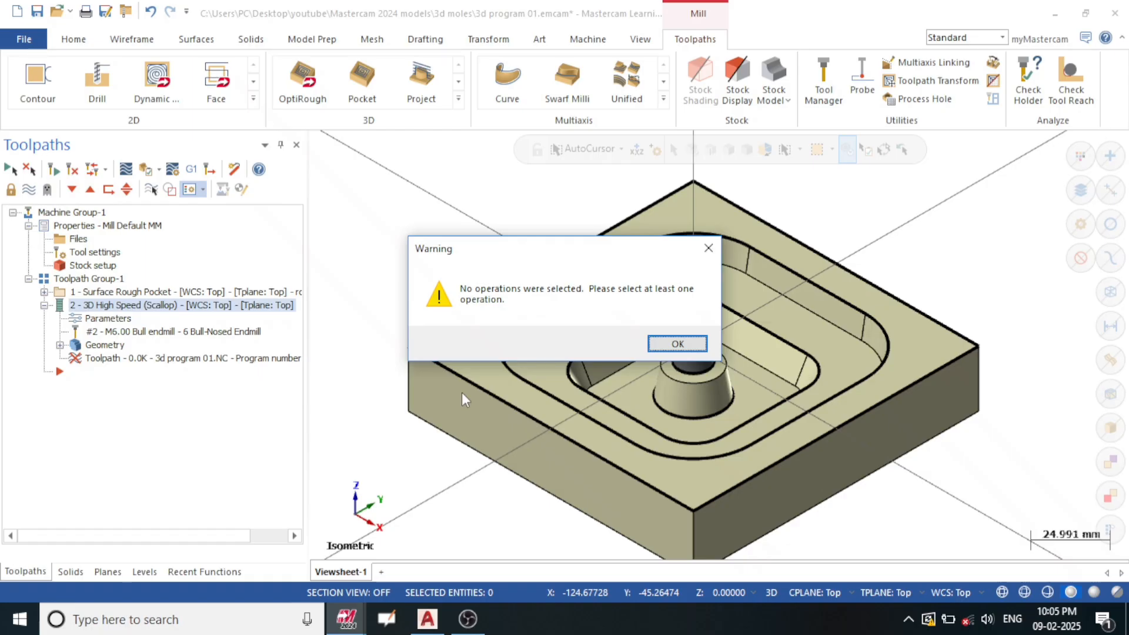
left_click(677, 344)
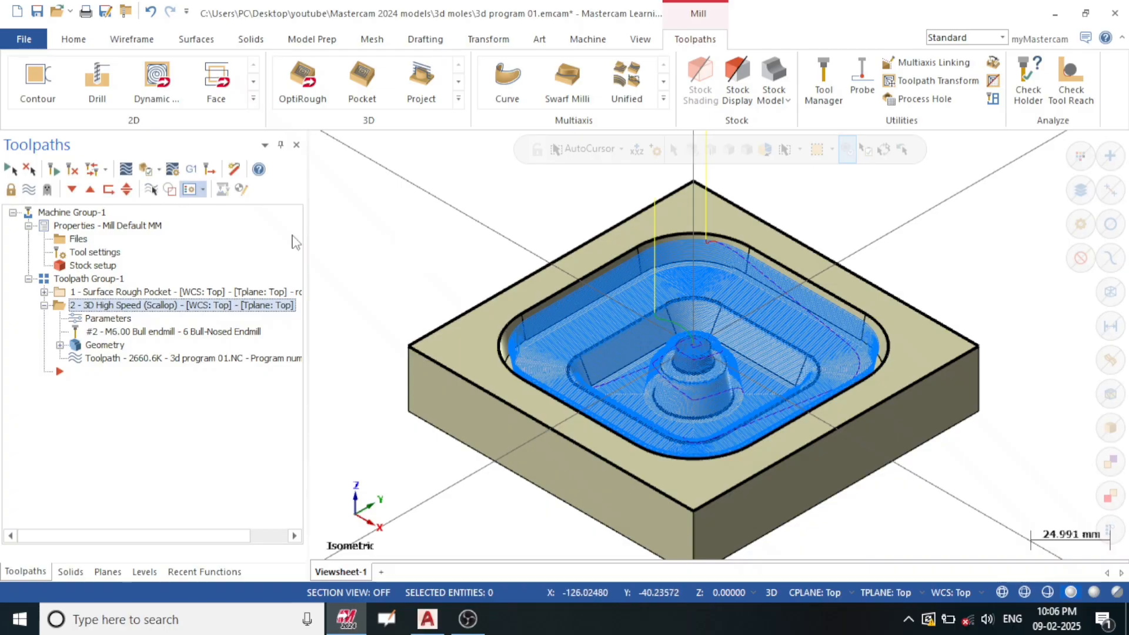
Step: Backplot the Scallop operation to check the tool motion without the Z depth limits
left_click(125, 170)
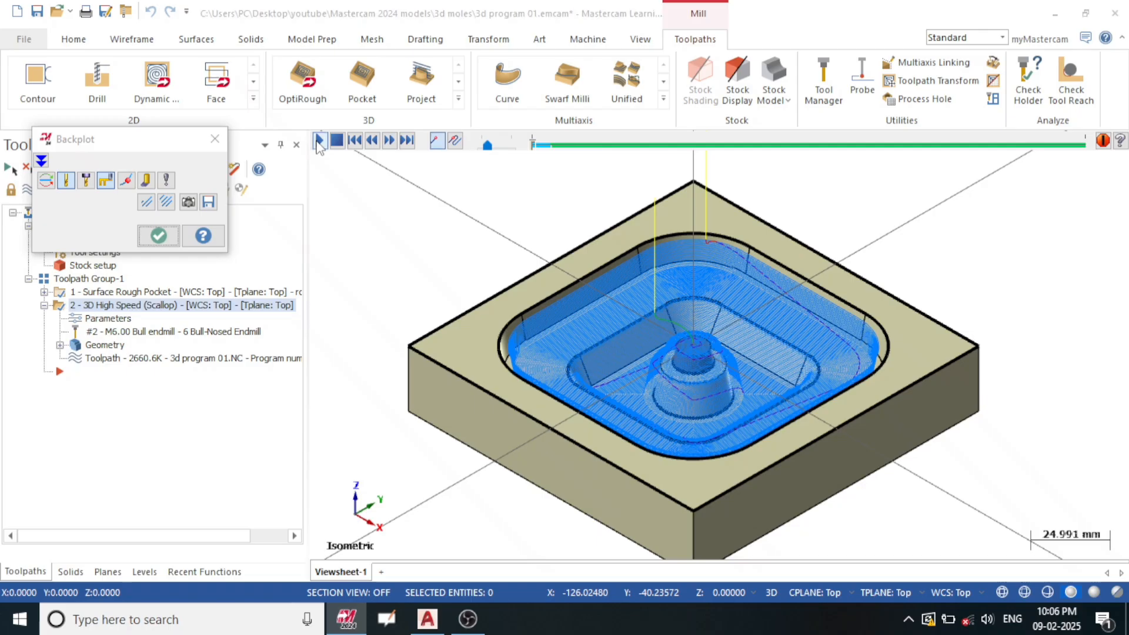
left_click(318, 141)
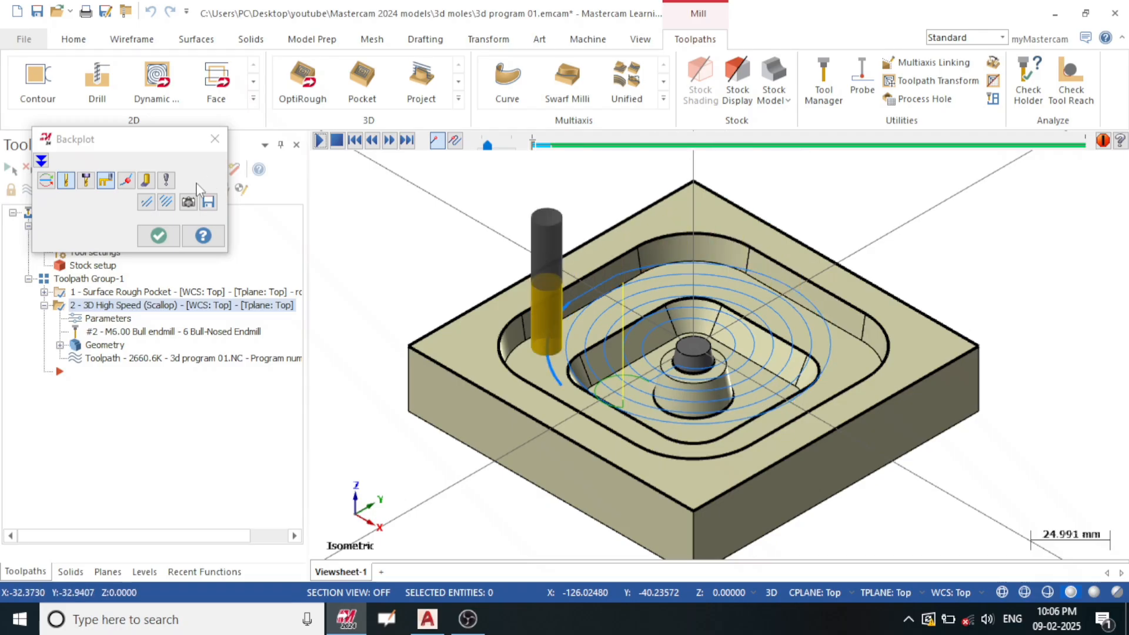
left_click(159, 236)
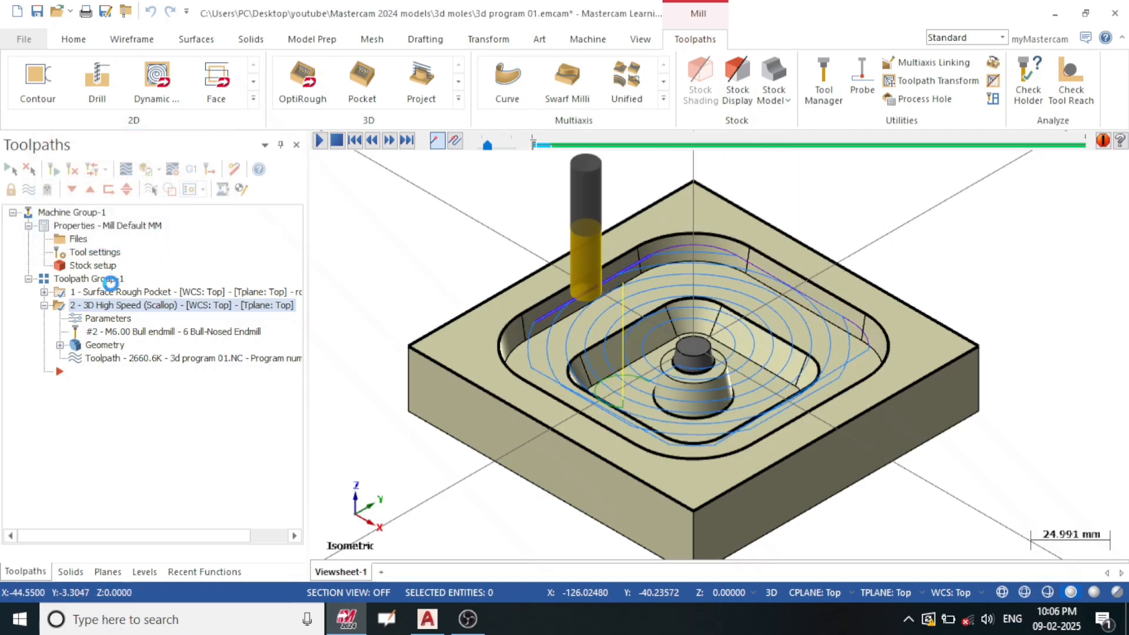
Step: Edit the Scallop operation's parameters once more, regenerate the toolpath and backplot its cutting sequence
left_click(96, 321)
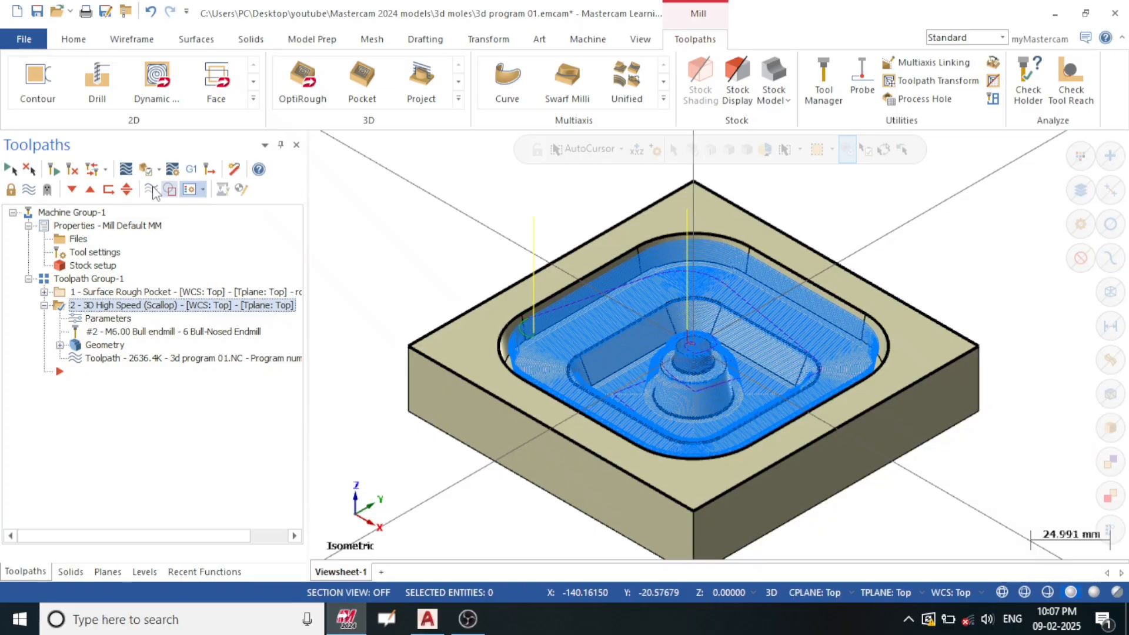
left_click(126, 171)
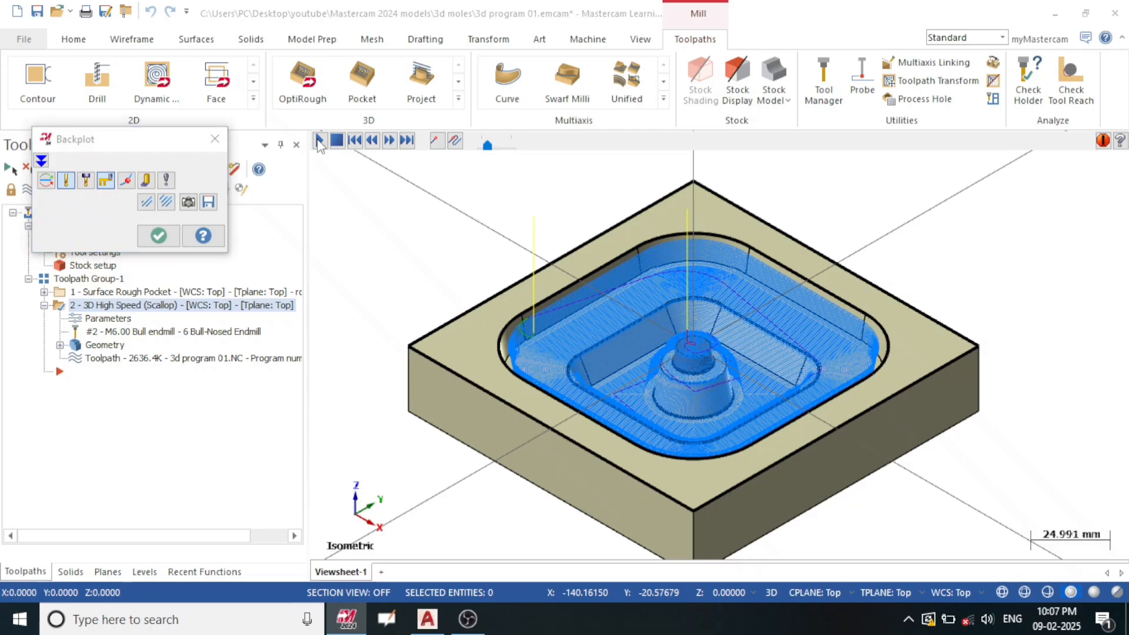
left_click(319, 141)
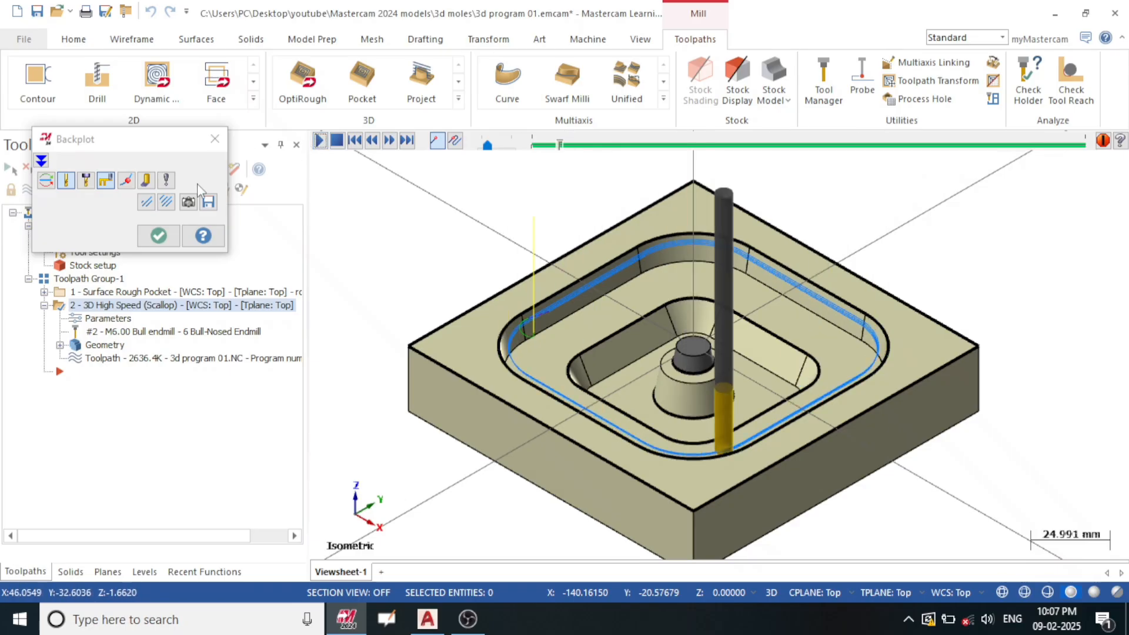
left_click(175, 238)
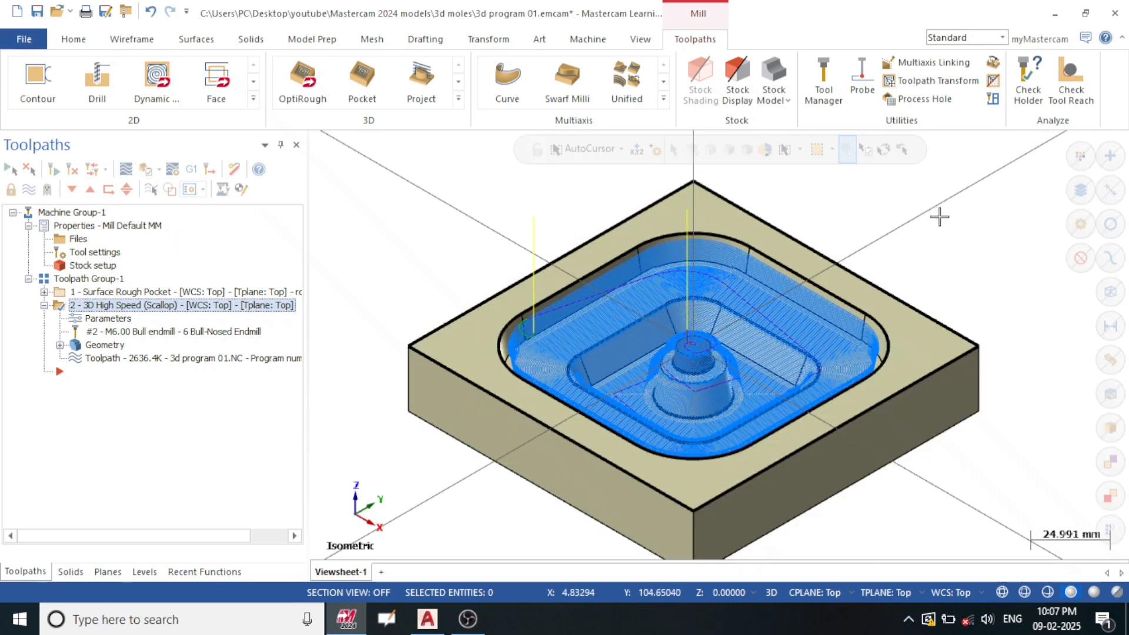
scroll(939, 217, "down", 1)
scroll(939, 217, "down", 2)
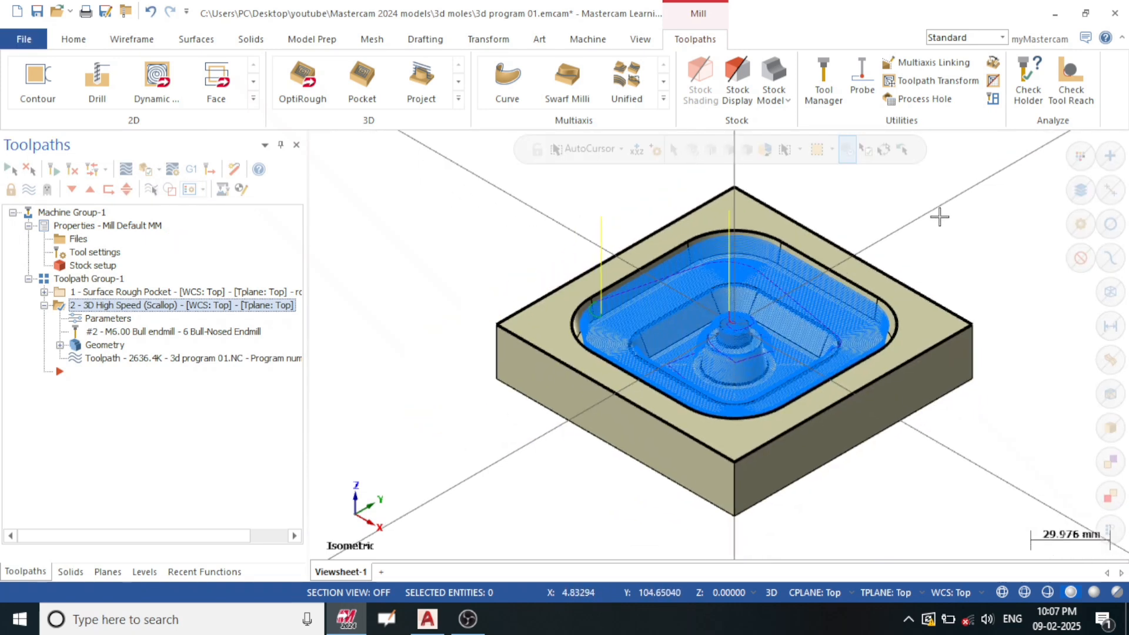